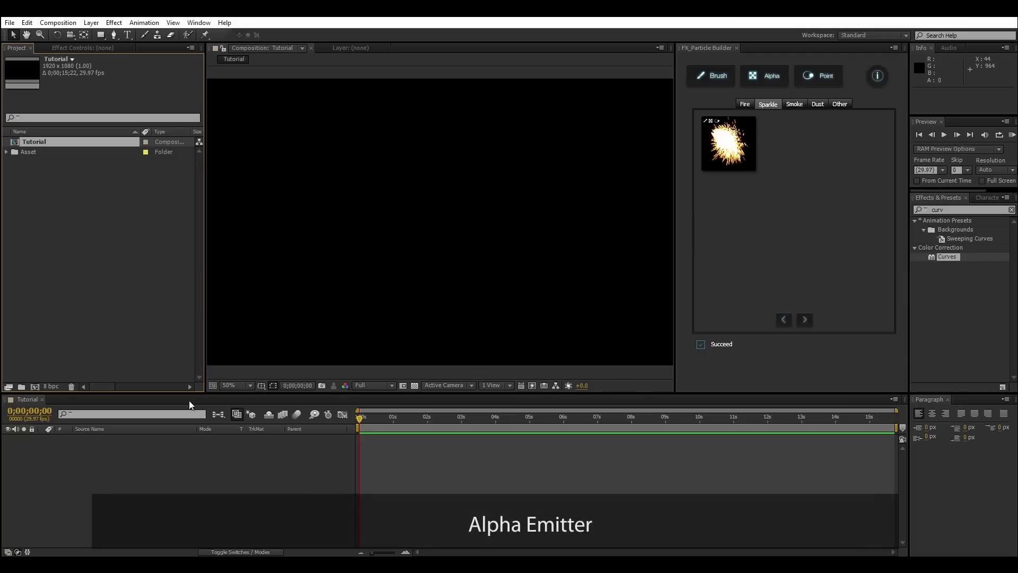
Step: Add PB_FX_Logo from the Asset folder to the Tutorial timeline and check its transparency grid
{"action": "left_click", "coordinate": [6, 152]}
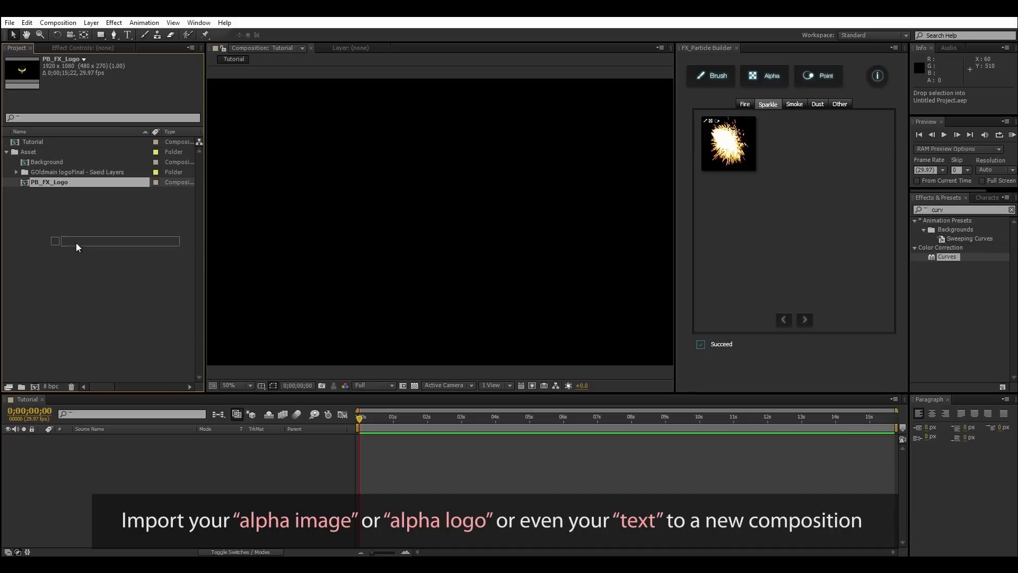
{"action": "left_click_drag", "start_coordinate": [46, 183], "coordinate": [132, 456]}
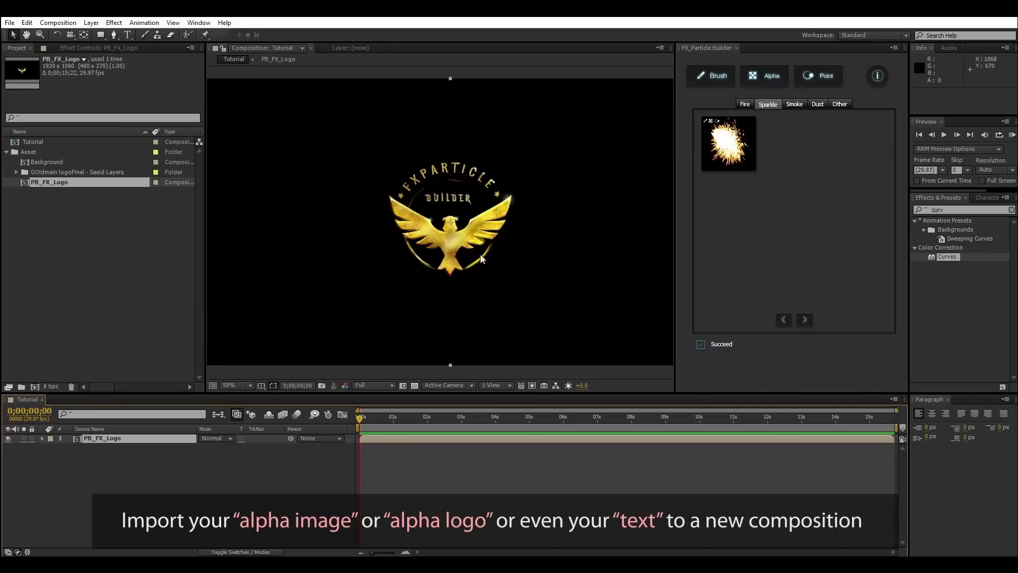
{"action": "left_click", "coordinate": [415, 386]}
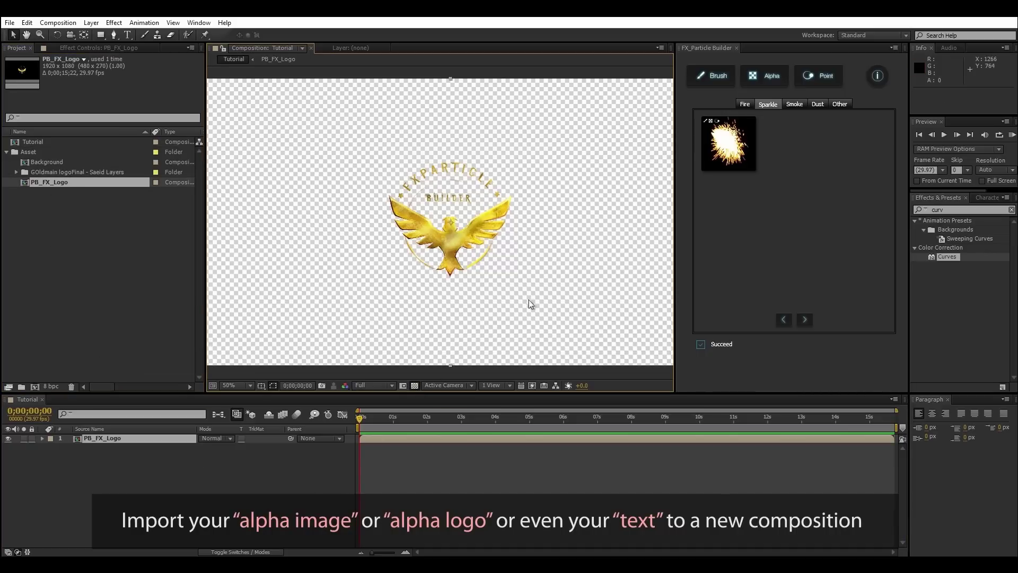
{"action": "left_click", "coordinate": [415, 386]}
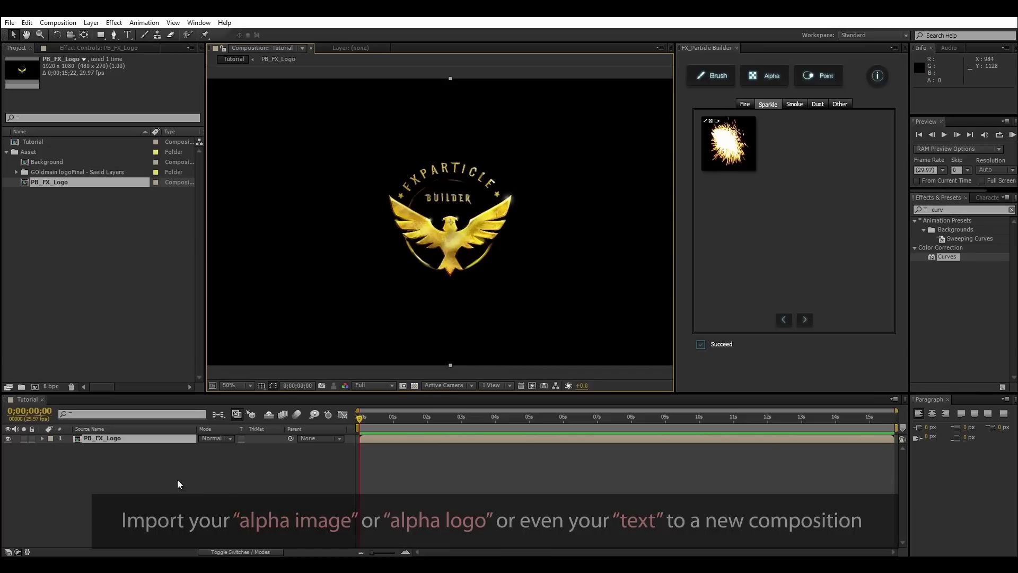
Step: Apply the third Fire ring preset to the PB_FX_Logo layer, emitted from its alpha
{"action": "left_click", "coordinate": [110, 439]}
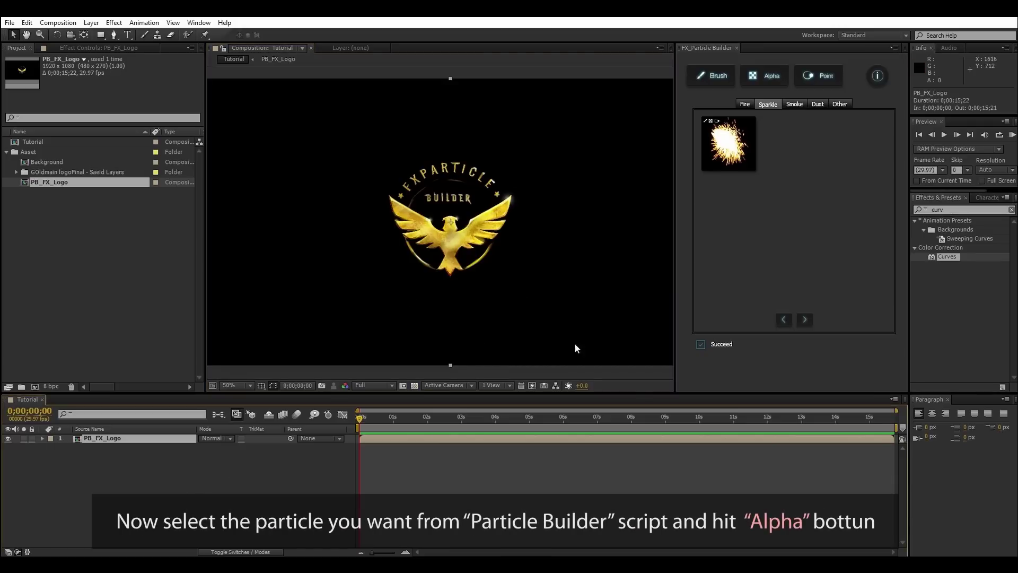
{"action": "left_click", "coordinate": [795, 105]}
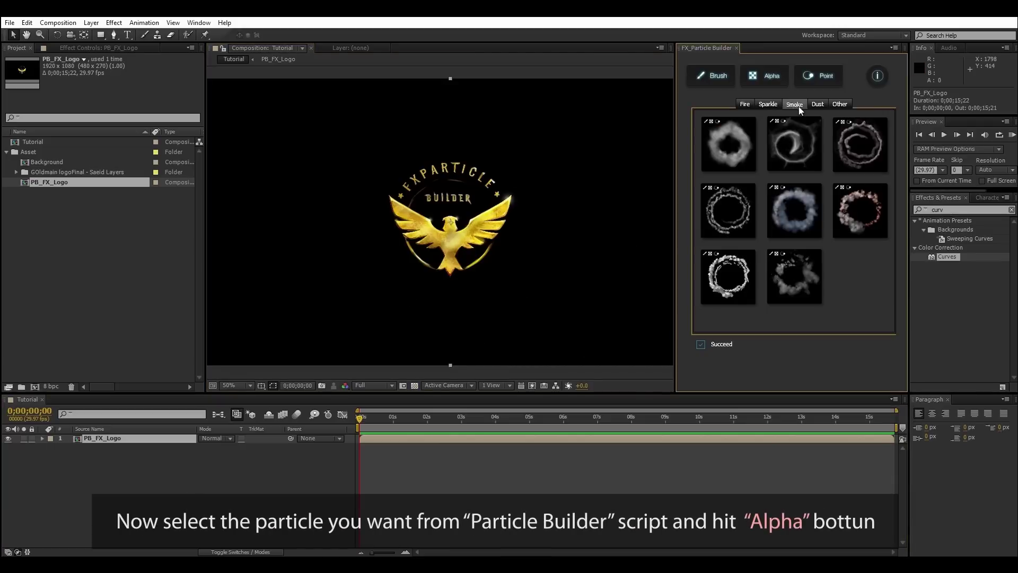
{"action": "left_click", "coordinate": [749, 104]}
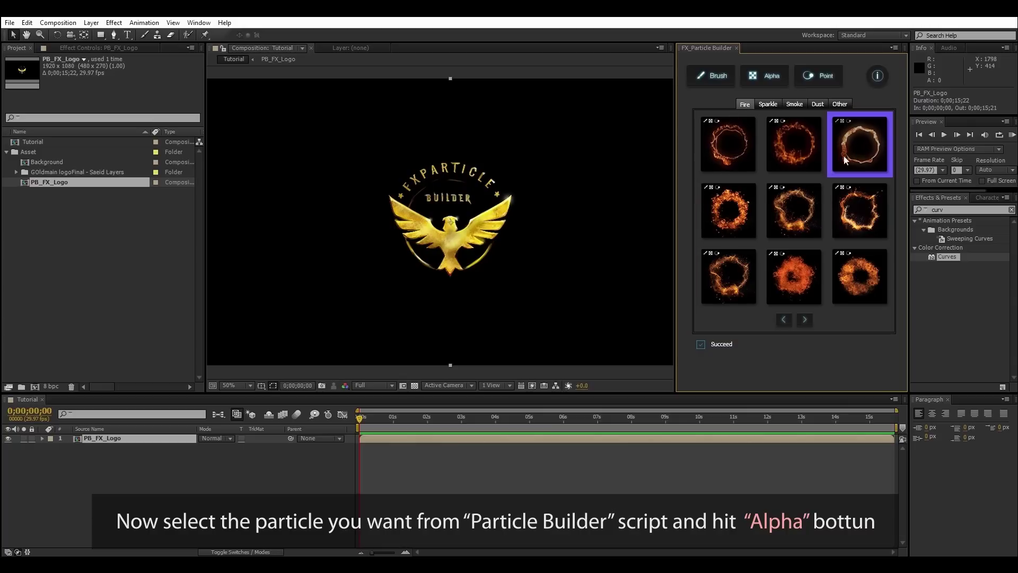
{"action": "left_click", "coordinate": [763, 75]}
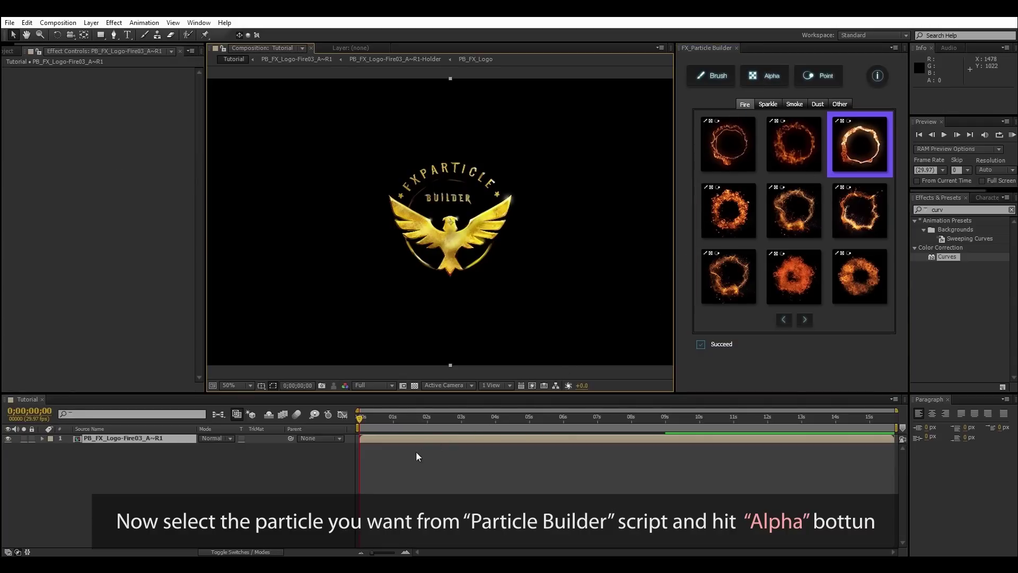
Step: Preview the fire around frame 20, then open the PB_FX_Logo-Fire03_A~R1 precomp
{"action": "left_click_drag", "start_coordinate": [360, 419], "coordinate": [378, 420]}
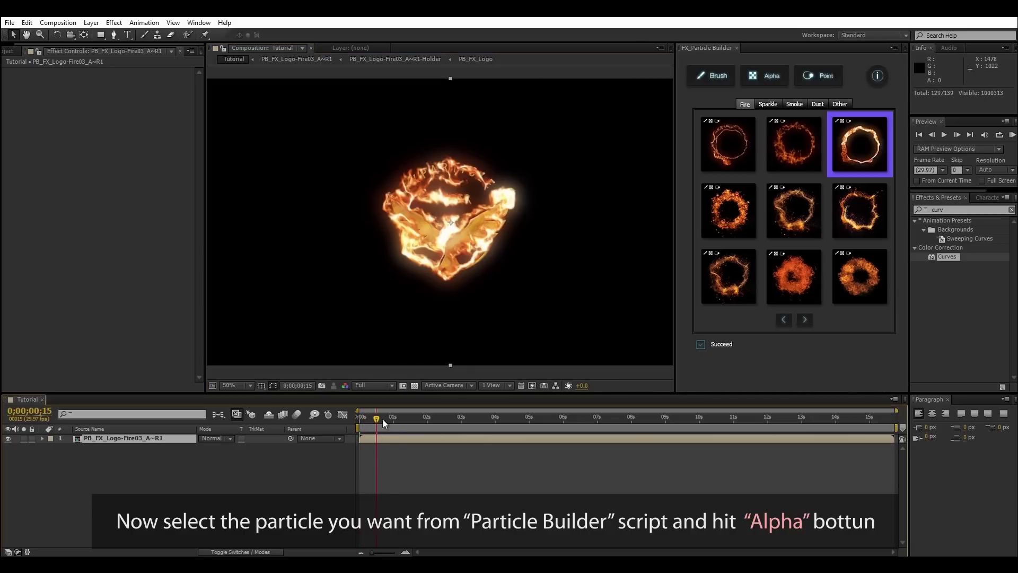
{"action": "left_click", "coordinate": [383, 418]}
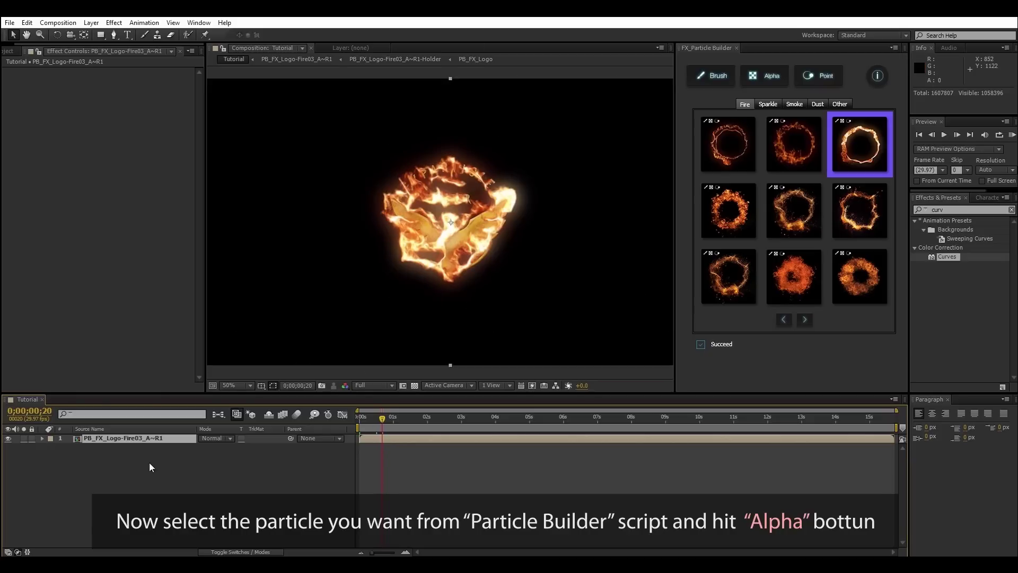
{"action": "double_click", "coordinate": [128, 439]}
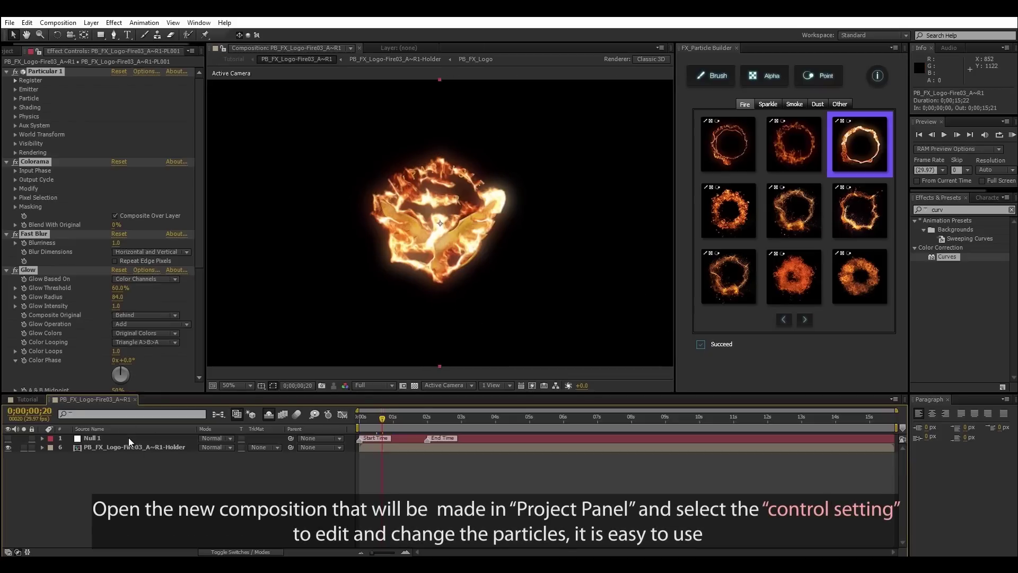
Step: Set the Control Setting layer's particle Amount from 1000 to 500
{"action": "left_click", "coordinate": [117, 430]}
{"action": "left_click", "coordinate": [98, 436]}
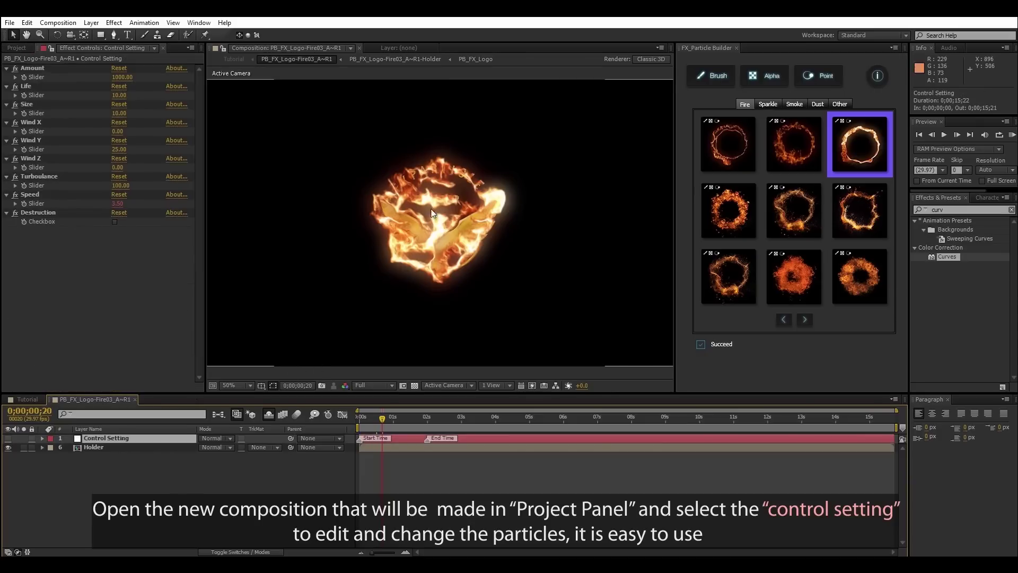
{"action": "left_click", "coordinate": [121, 78]}
{"action": "type", "text": "00"}
{"action": "key", "text": "Return"}
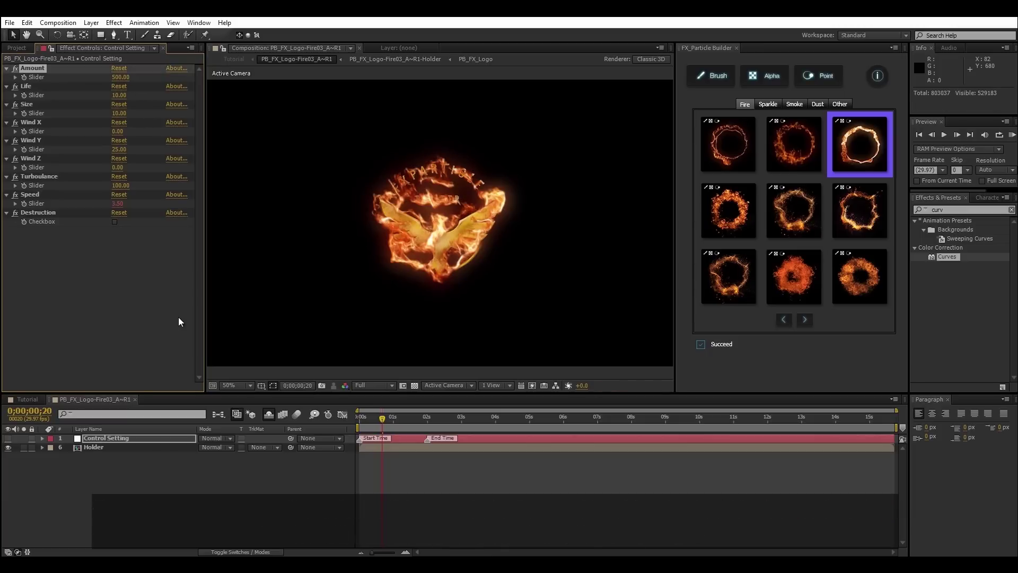
Step: Tick the Destruction checkbox and preview the eagle logo burning away
{"action": "left_click", "coordinate": [34, 212]}
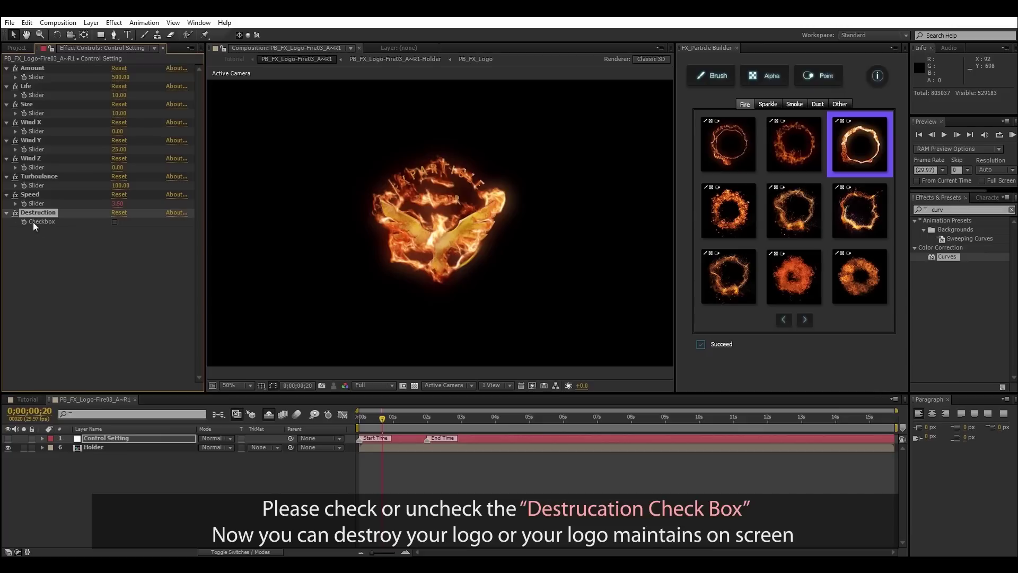
{"action": "left_click", "coordinate": [114, 222]}
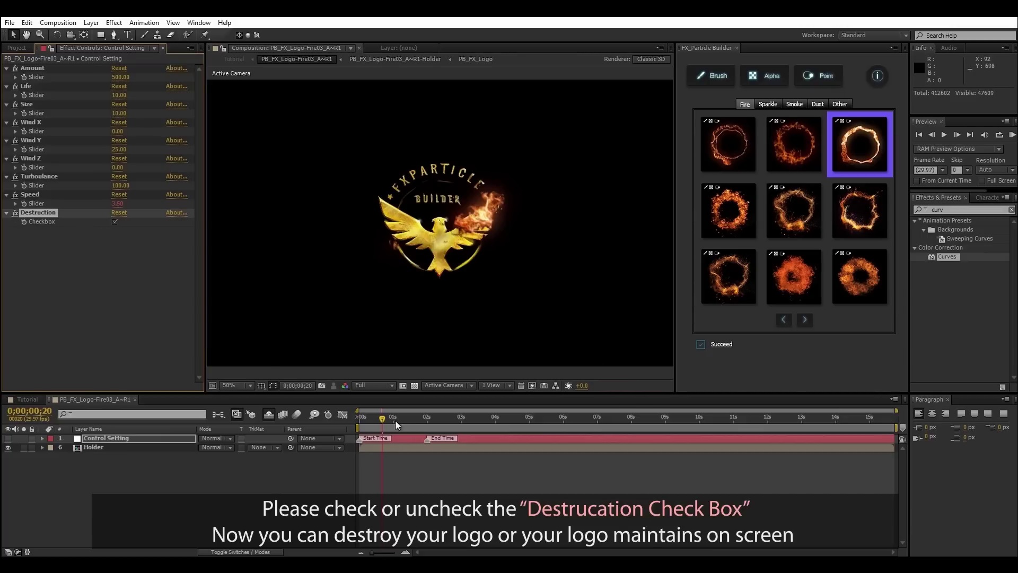
{"action": "left_click_drag", "start_coordinate": [394, 418], "coordinate": [410, 418]}
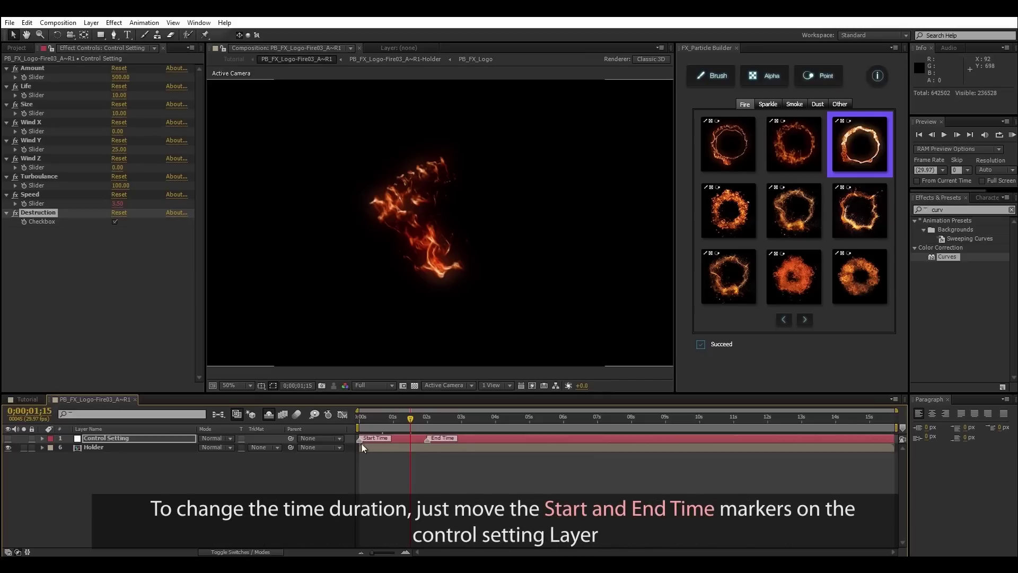
Step: Move the Control Setting end time to about 4 seconds, preview, then return to Tutorial
{"action": "left_click_drag", "start_coordinate": [420, 445], "coordinate": [488, 444]}
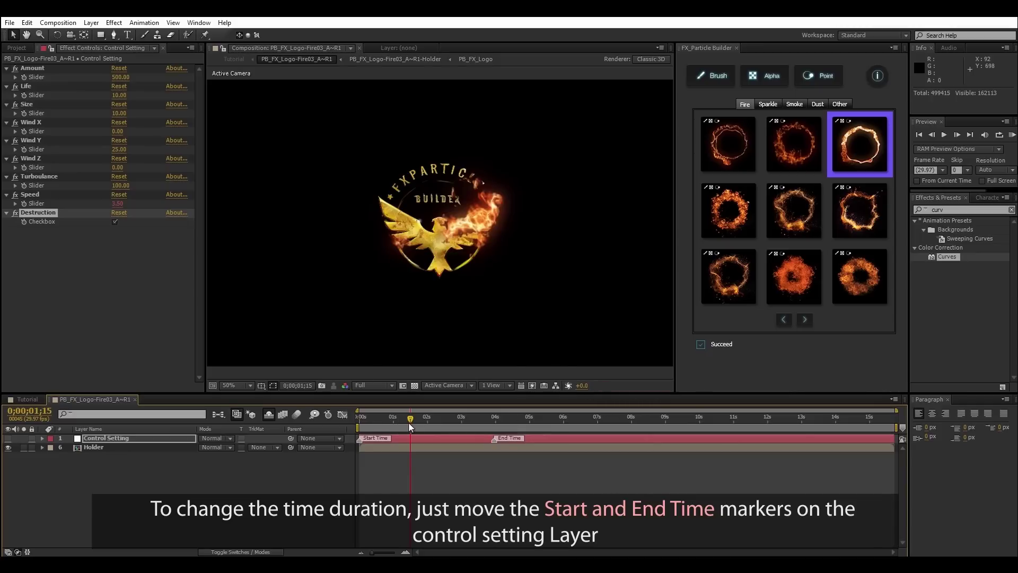
{"action": "left_click_drag", "start_coordinate": [408, 421], "coordinate": [372, 419]}
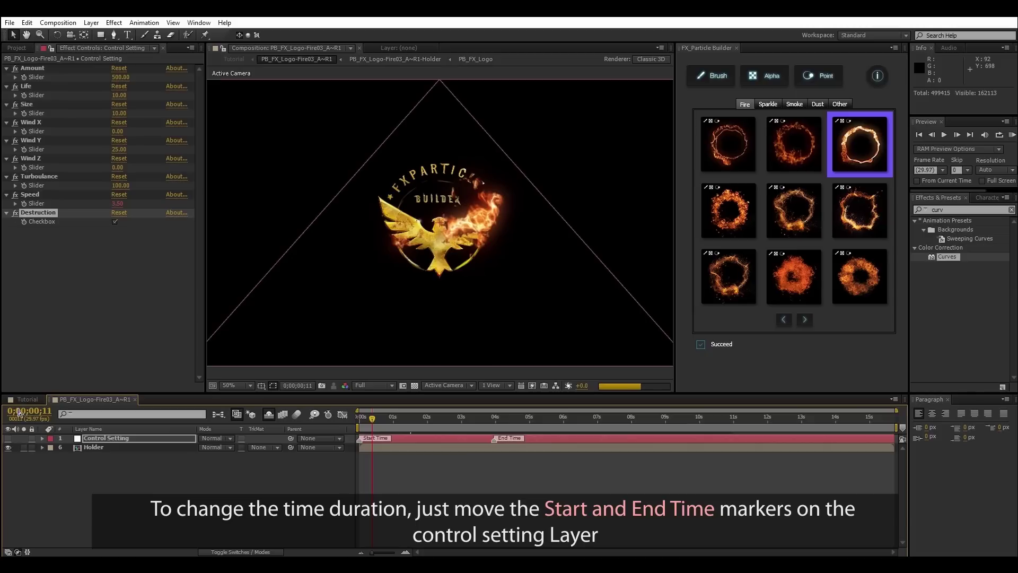
{"action": "left_click", "coordinate": [33, 401]}
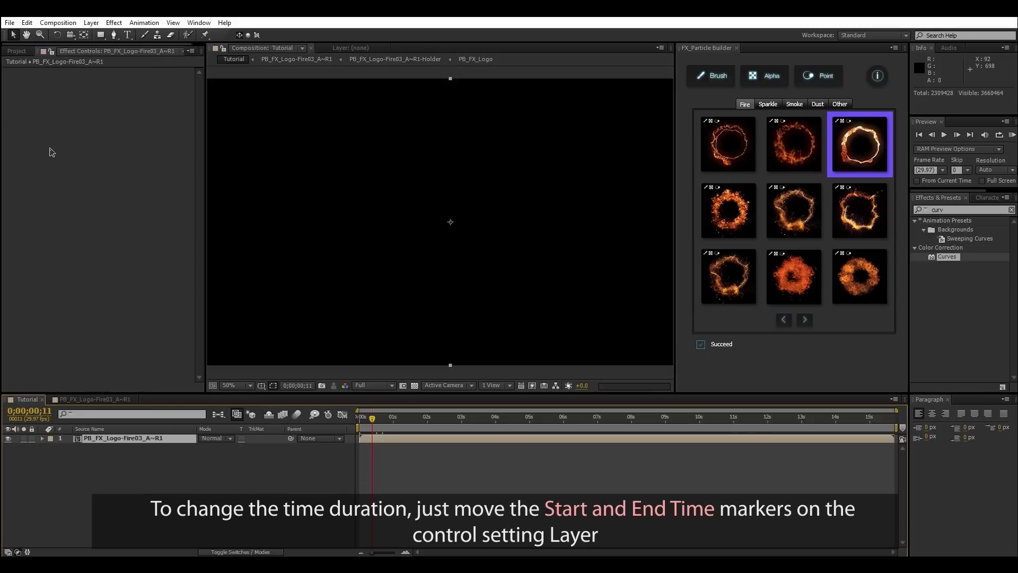
Step: Duplicate Tutorial as Tutorial 2, open it, and delete its fire logo layer
{"action": "left_click", "coordinate": [13, 51]}
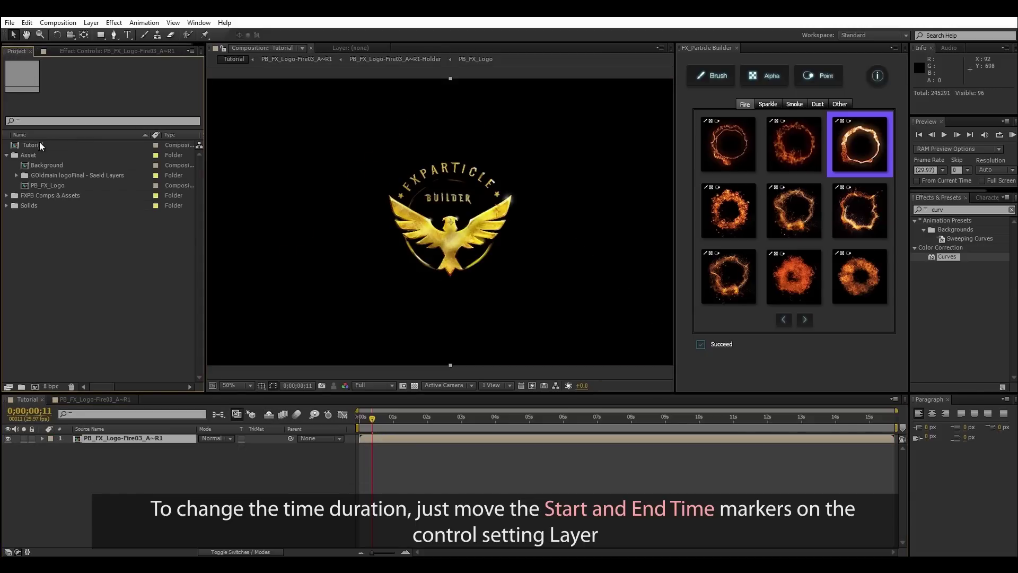
{"action": "left_click", "coordinate": [7, 155]}
{"action": "left_click", "coordinate": [32, 145]}
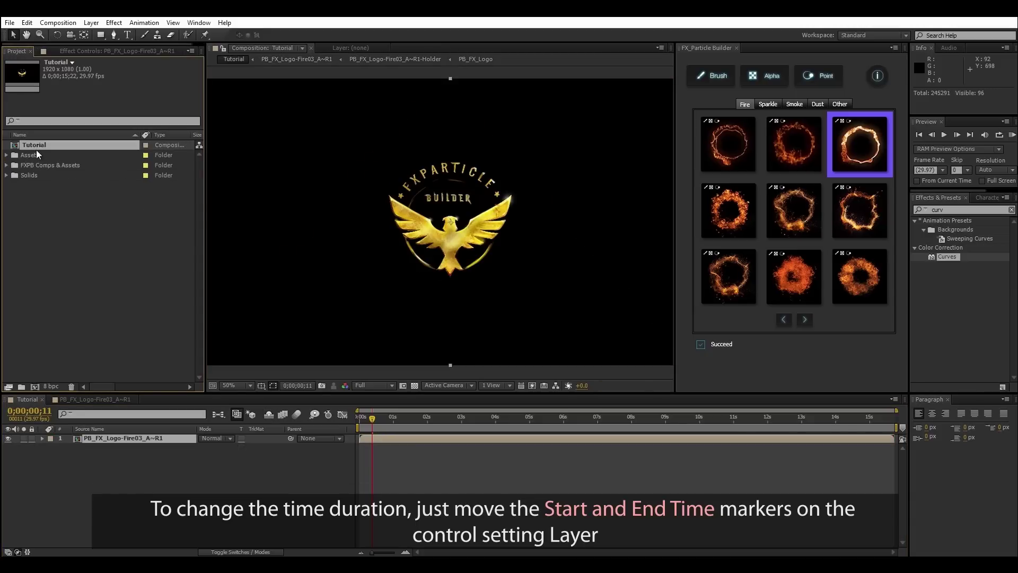
{"action": "key", "text": "ctrl+d"}
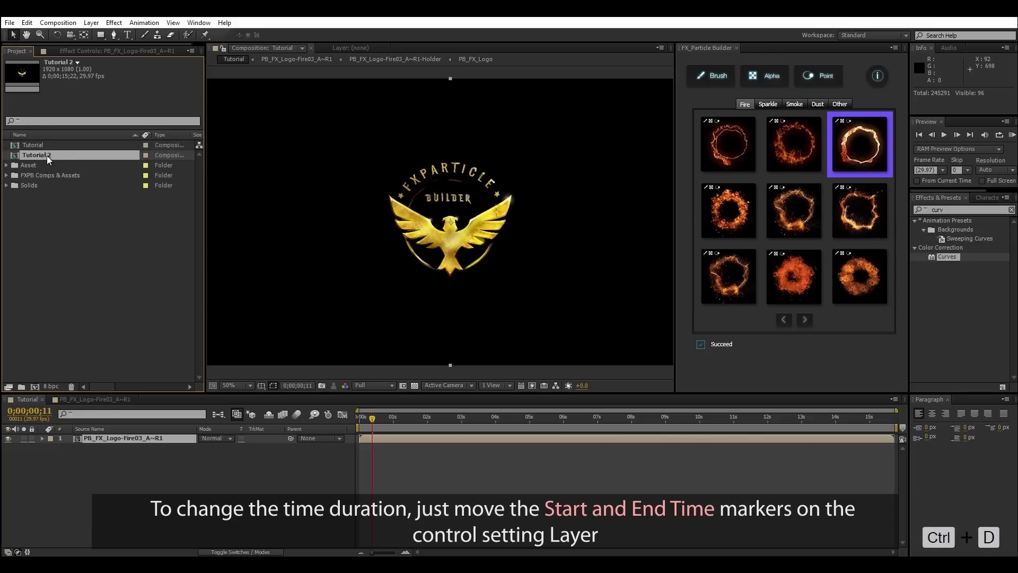
{"action": "double_click", "coordinate": [47, 155]}
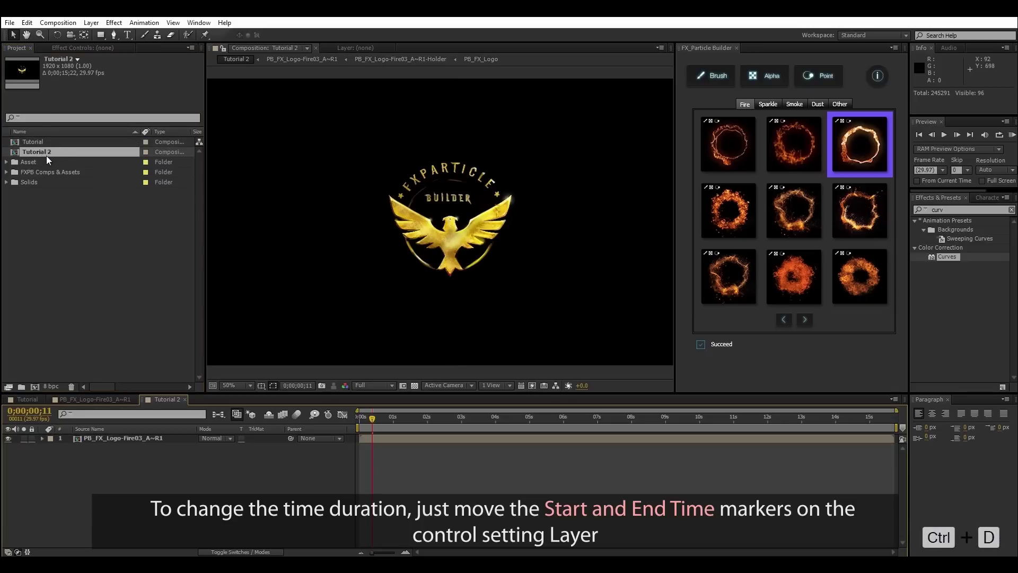
{"action": "left_click", "coordinate": [139, 438]}
{"action": "key", "text": "Delete"}
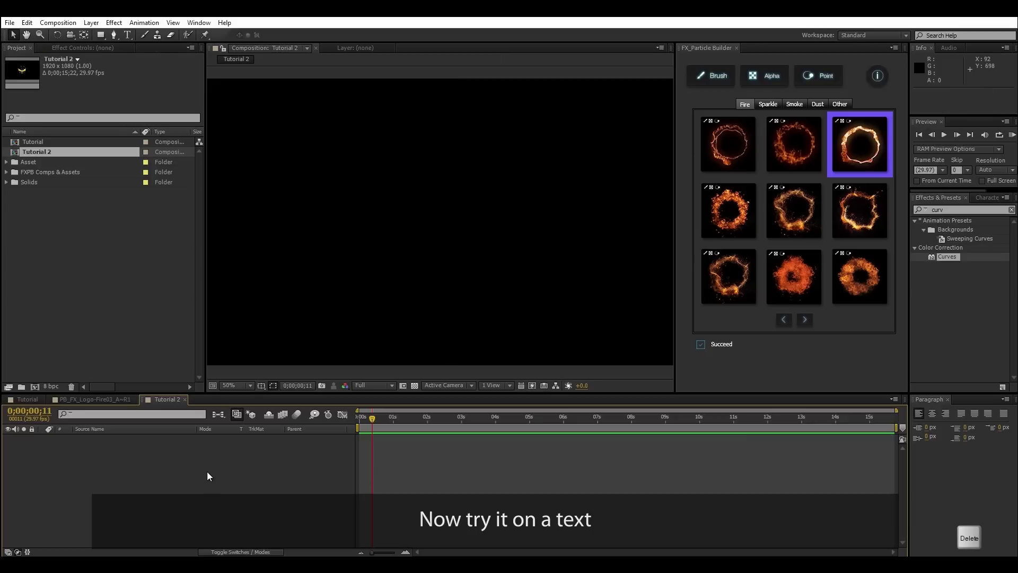
Step: Create a text layer reading 'Type Your Text' in the frame
{"action": "left_click", "coordinate": [127, 35]}
{"action": "left_click", "coordinate": [371, 183]}
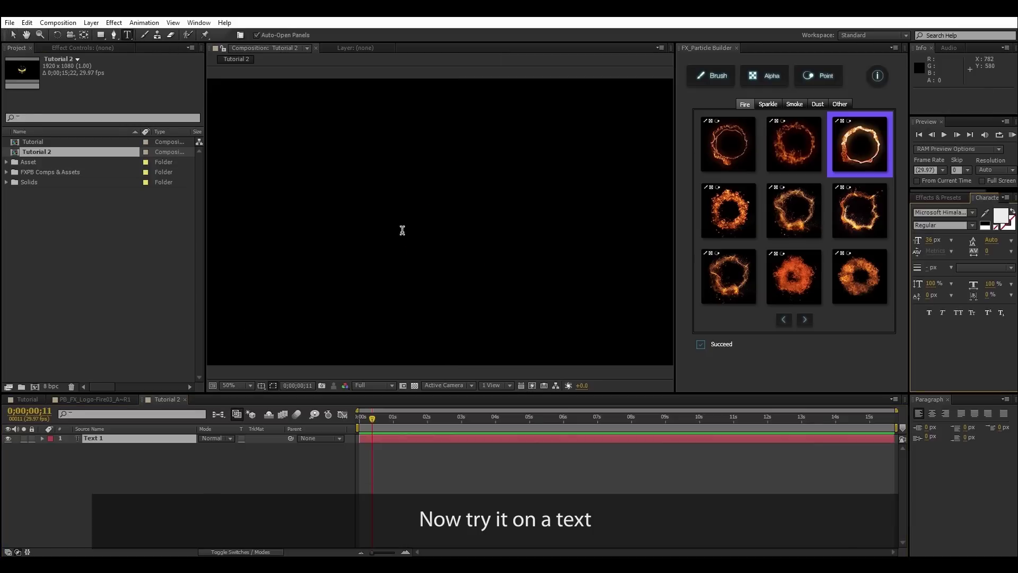
{"action": "type", "text": "Type Youir"}
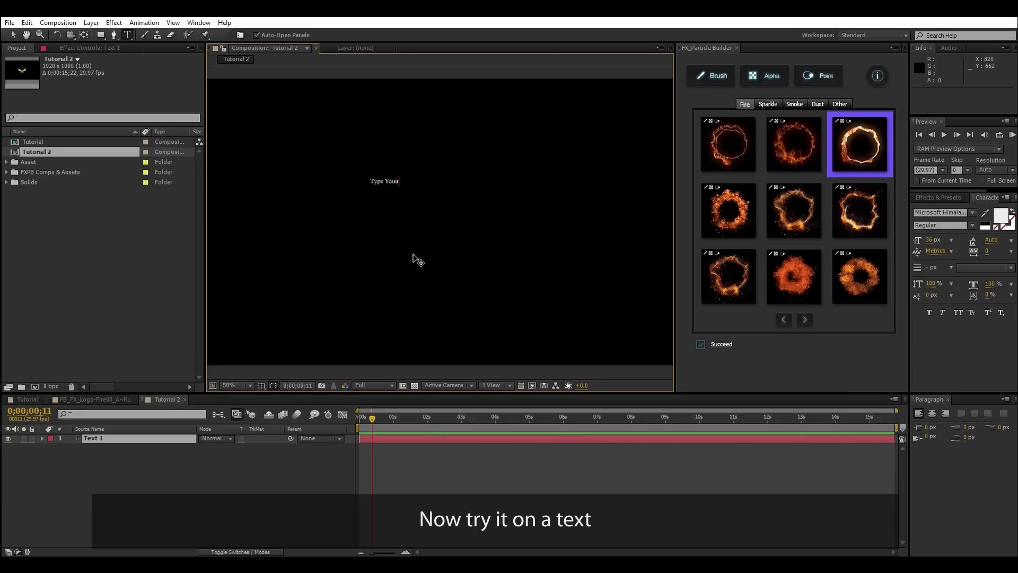
{"action": "key", "text": "BackSpace"}
{"action": "key", "text": "BackSpace"}
{"action": "type", "text": "r Text"}
{"action": "left_click", "coordinate": [12, 34]}
Step: Enlarge the text to 213 px and centre it in the frame
{"action": "left_click_drag", "start_coordinate": [942, 239], "coordinate": [992, 240]}
{"action": "left_click_drag", "start_coordinate": [573, 174], "coordinate": [531, 209]}
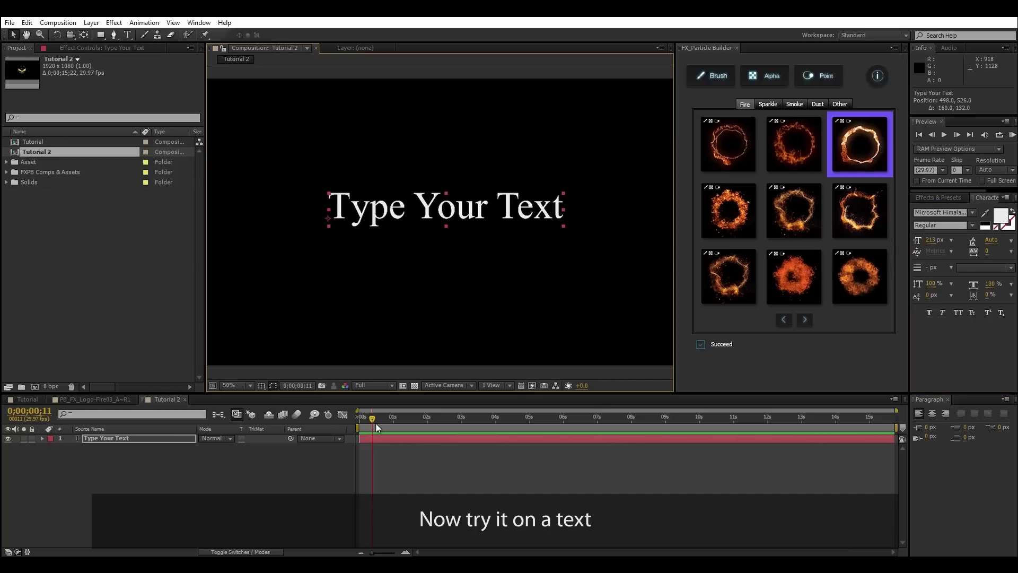
{"action": "left_click_drag", "start_coordinate": [374, 423], "coordinate": [359, 419]}
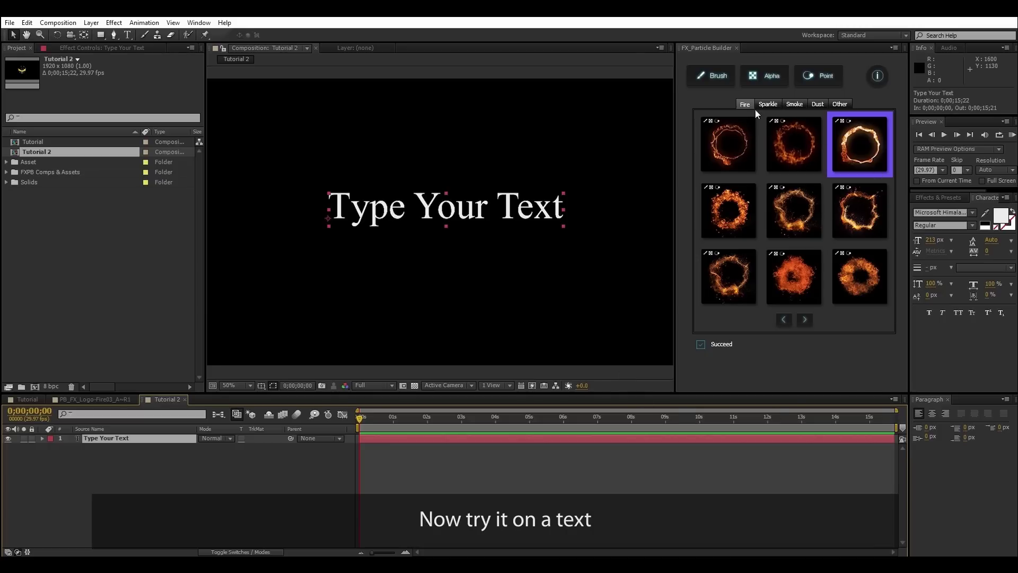
Step: Apply the second Smoke preset (swirling ring) to the text from its alpha and preview the dissolve
{"action": "left_click", "coordinate": [793, 104]}
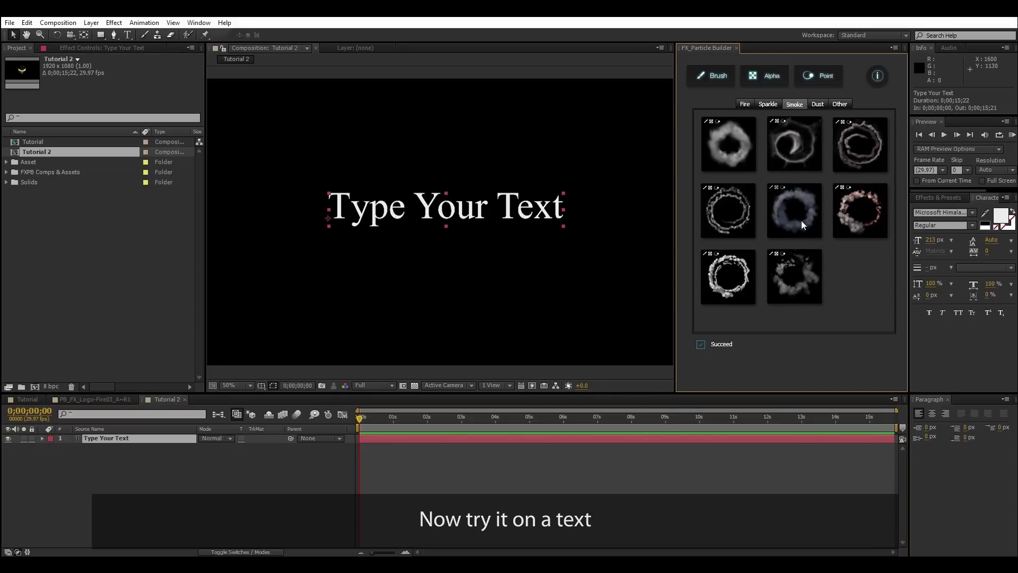
{"action": "left_click", "coordinate": [798, 150]}
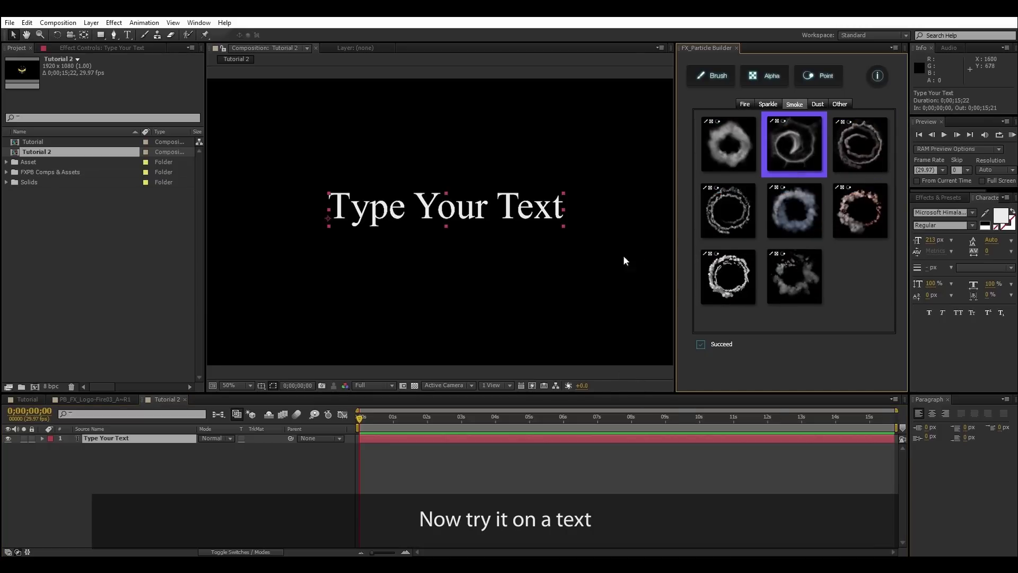
{"action": "left_click", "coordinate": [771, 77]}
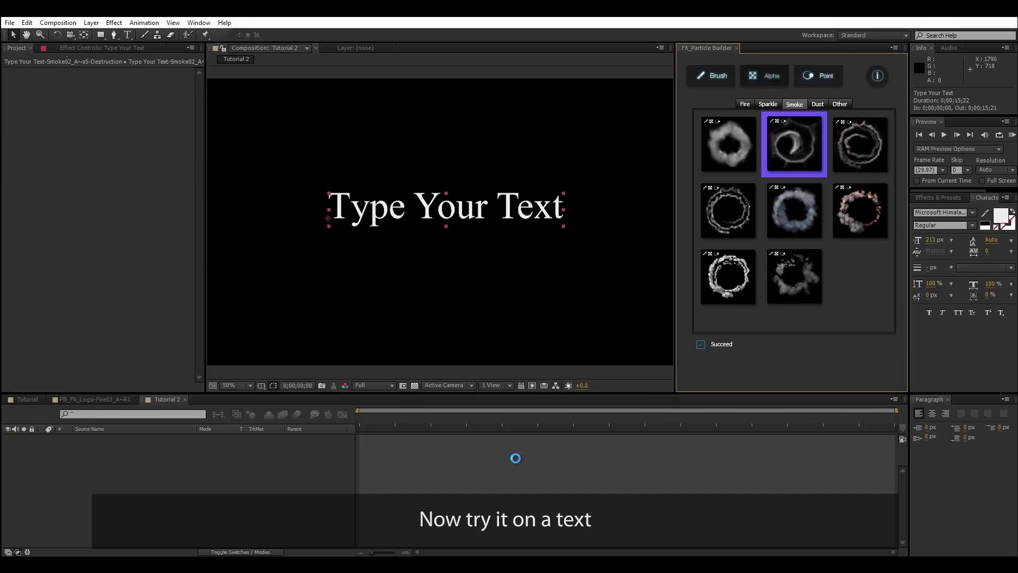
{"action": "left_click", "coordinate": [376, 418]}
{"action": "left_click", "coordinate": [385, 419]}
{"action": "left_click_drag", "start_coordinate": [384, 419], "coordinate": [405, 421]}
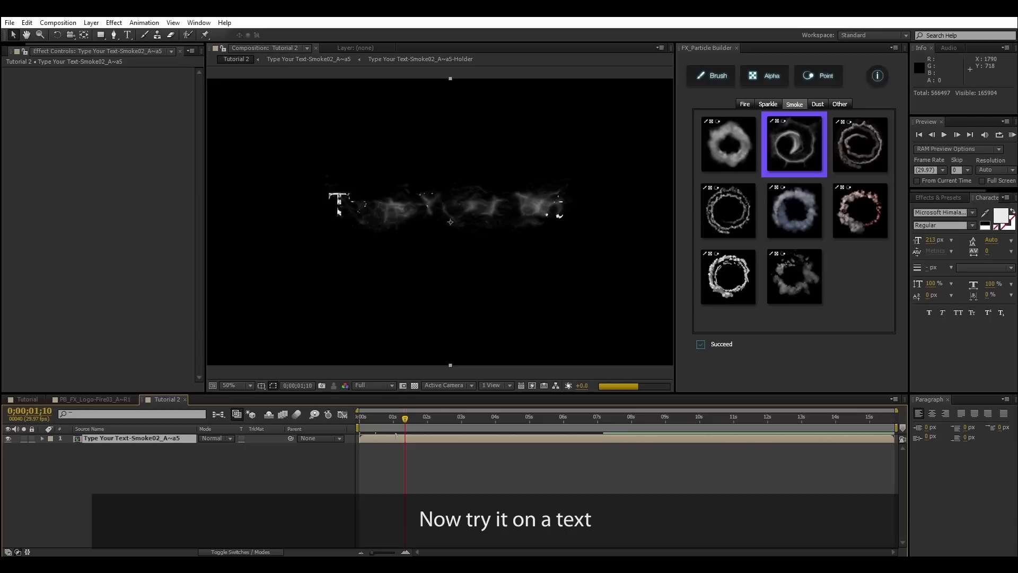
Step: Open the smoke text precomp and set the Control Setting layer's Life to 5
{"action": "double_click", "coordinate": [129, 438]}
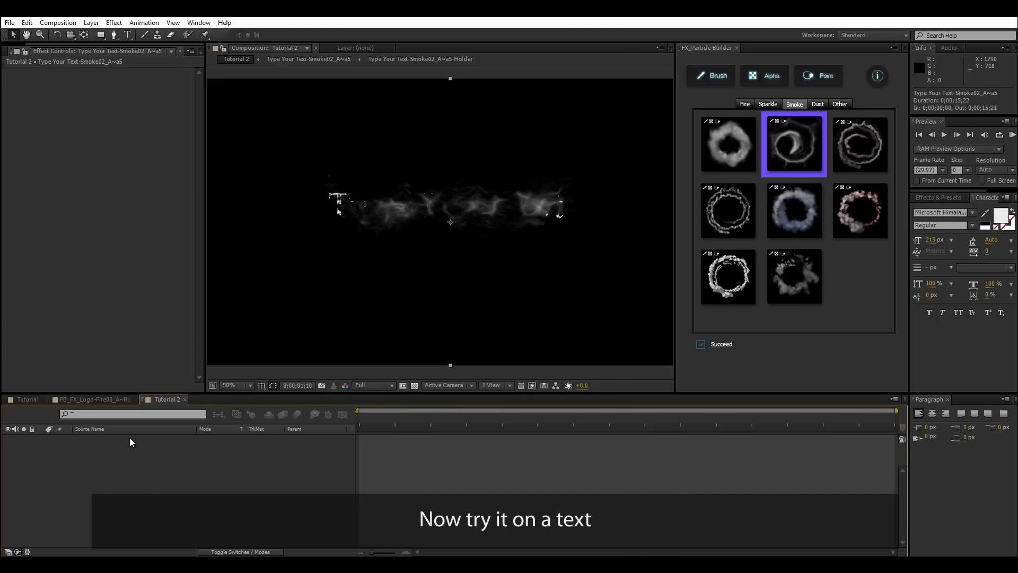
{"action": "left_click", "coordinate": [96, 428]}
{"action": "left_click", "coordinate": [106, 438]}
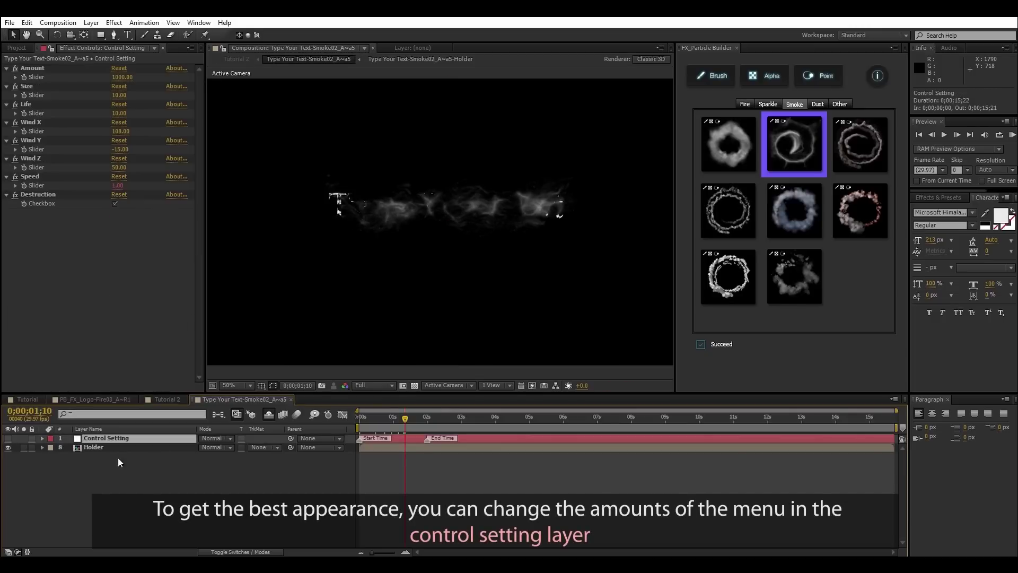
{"action": "left_click", "coordinate": [27, 104]}
{"action": "left_click", "coordinate": [118, 113]}
{"action": "type", "text": "5"}
{"action": "key", "text": "Return"}
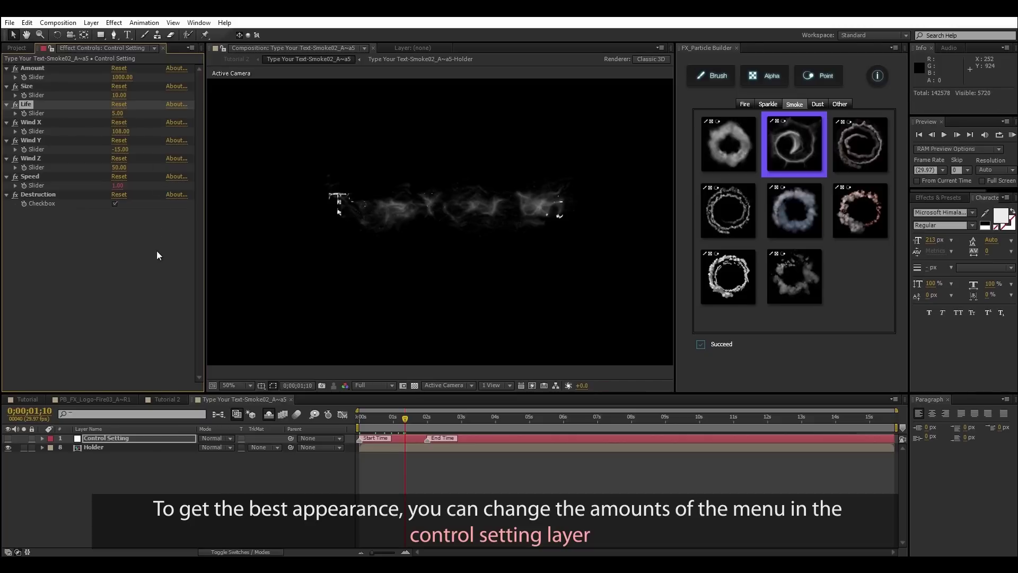
Step: Set the Control Setting layer's Wind Y to -100
{"action": "left_click", "coordinate": [27, 86]}
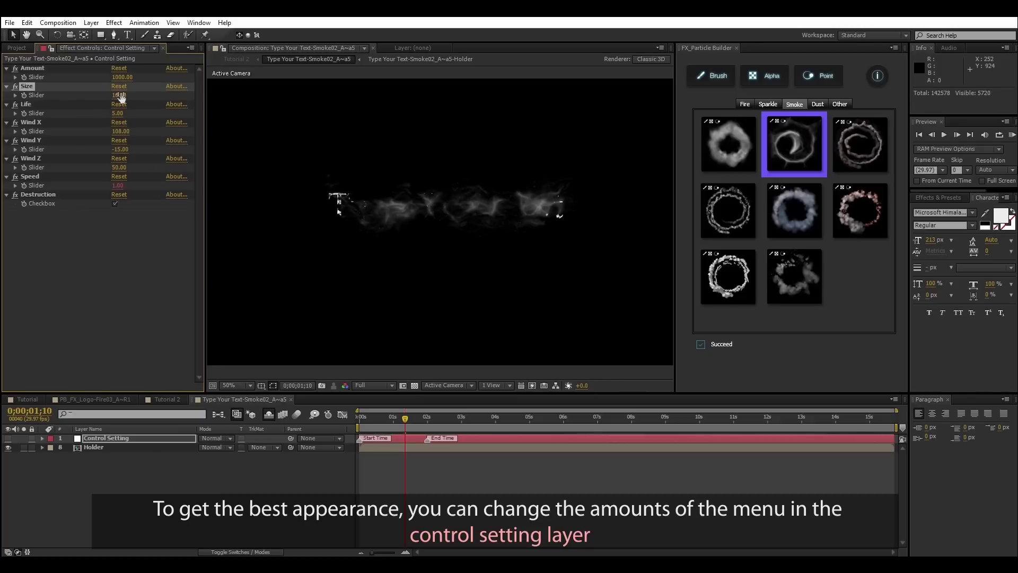
{"action": "left_click", "coordinate": [121, 149]}
{"action": "type", "text": "-100"}
{"action": "key", "text": "Return"}
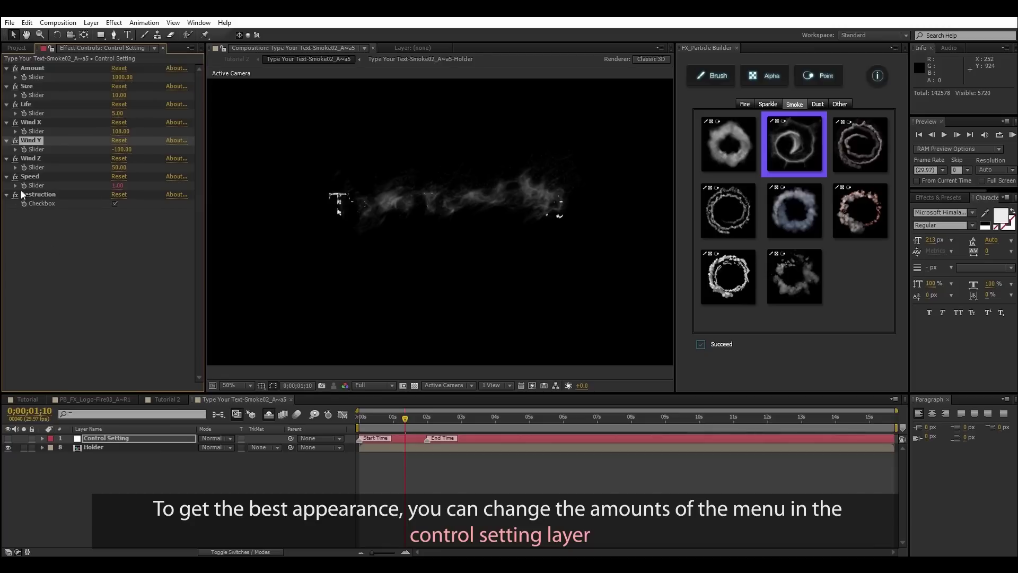
Step: Toggle Destruction off and back on, and view the dissolve at frame 24
{"action": "left_click", "coordinate": [114, 204]}
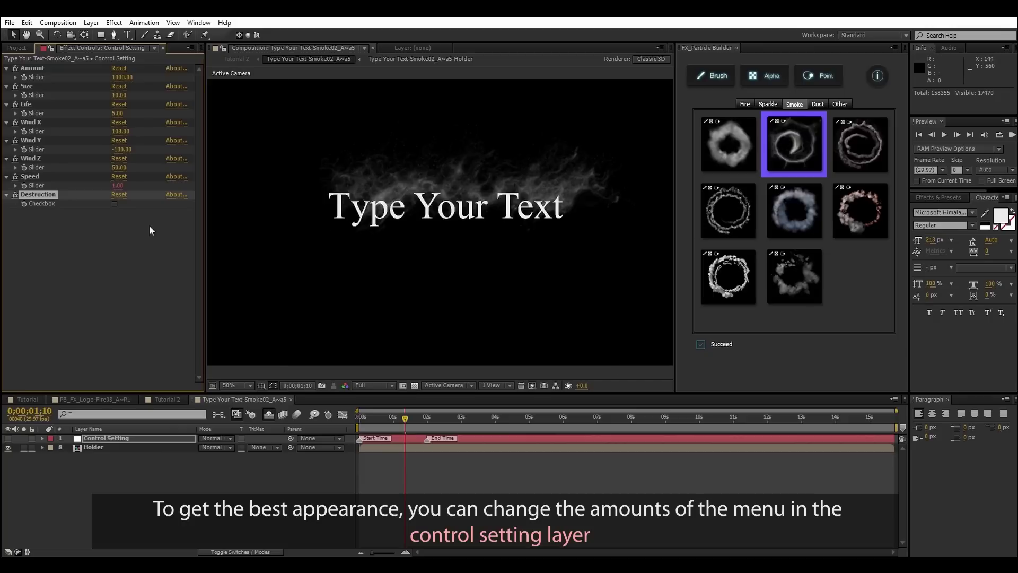
{"action": "left_click", "coordinate": [115, 203]}
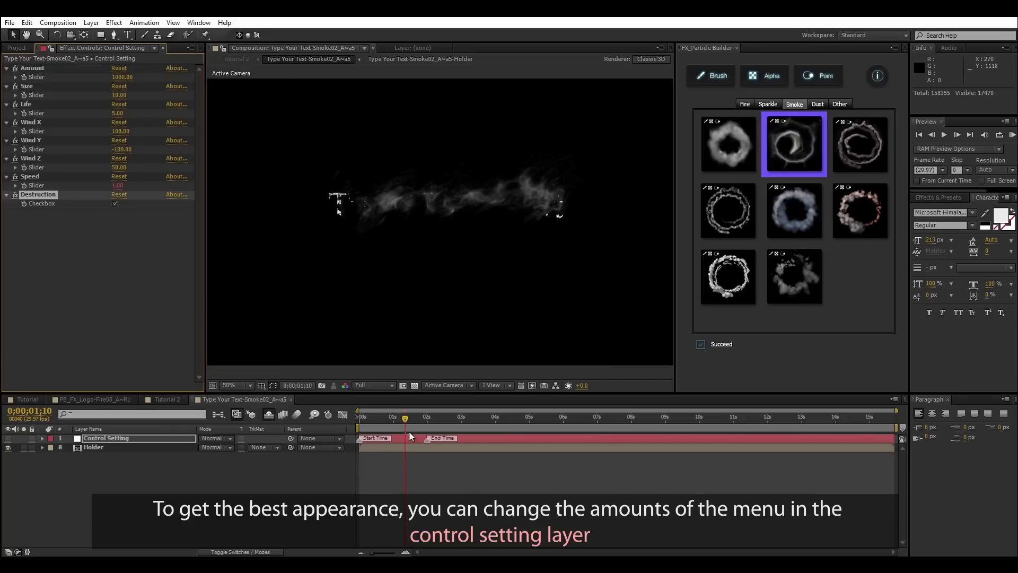
{"action": "left_click_drag", "start_coordinate": [403, 419], "coordinate": [387, 418]}
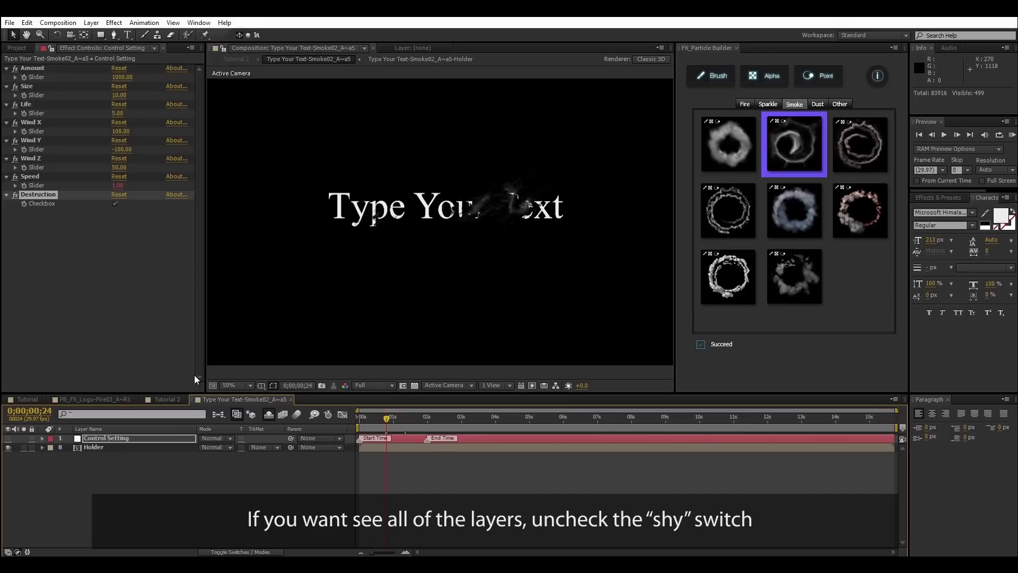
Step: Turn off Shy to reveal hidden particle layers and inspect the PL003 and PL002 effects
{"action": "left_click", "coordinate": [270, 416]}
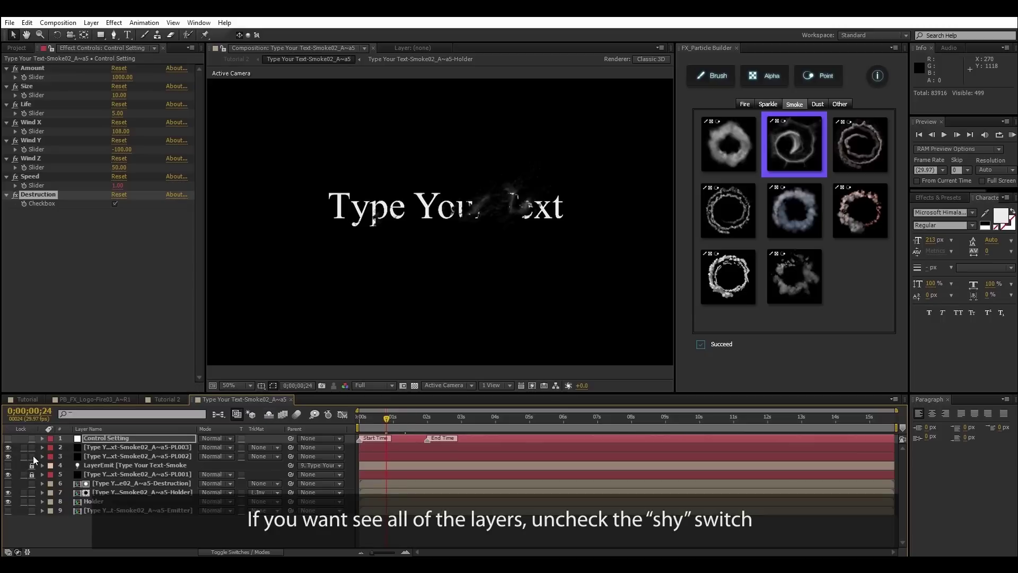
{"action": "left_click", "coordinate": [99, 448]}
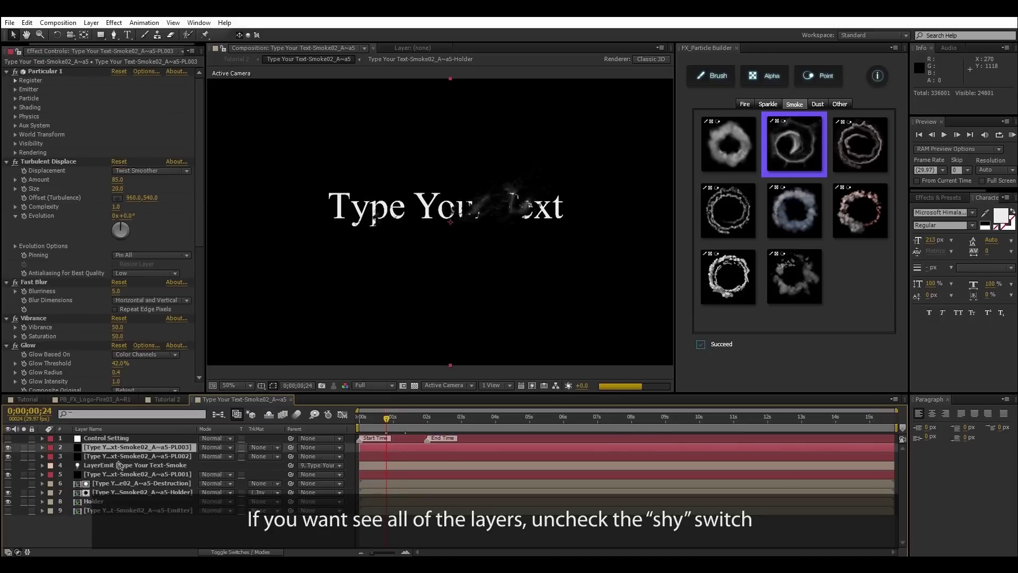
{"action": "left_click", "coordinate": [114, 456]}
{"action": "left_click", "coordinate": [7, 71]}
{"action": "left_click", "coordinate": [7, 80]}
{"action": "left_click", "coordinate": [6, 89]}
{"action": "left_click", "coordinate": [7, 98]}
{"action": "left_click", "coordinate": [103, 448]}
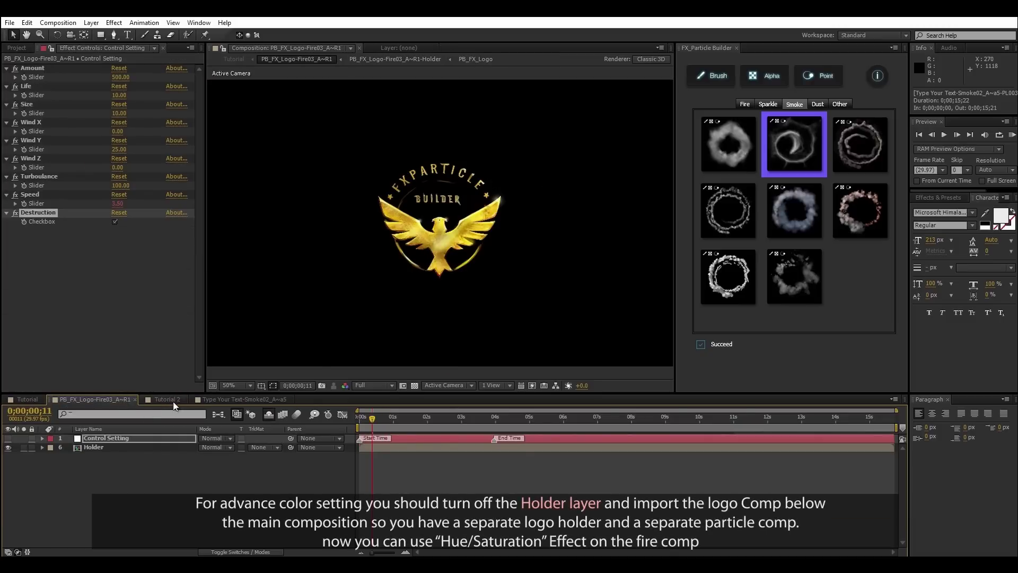
Step: Hide the Holder and logo holder layers in the fire comp, then preview the fire alone
{"action": "left_click", "coordinate": [107, 448]}
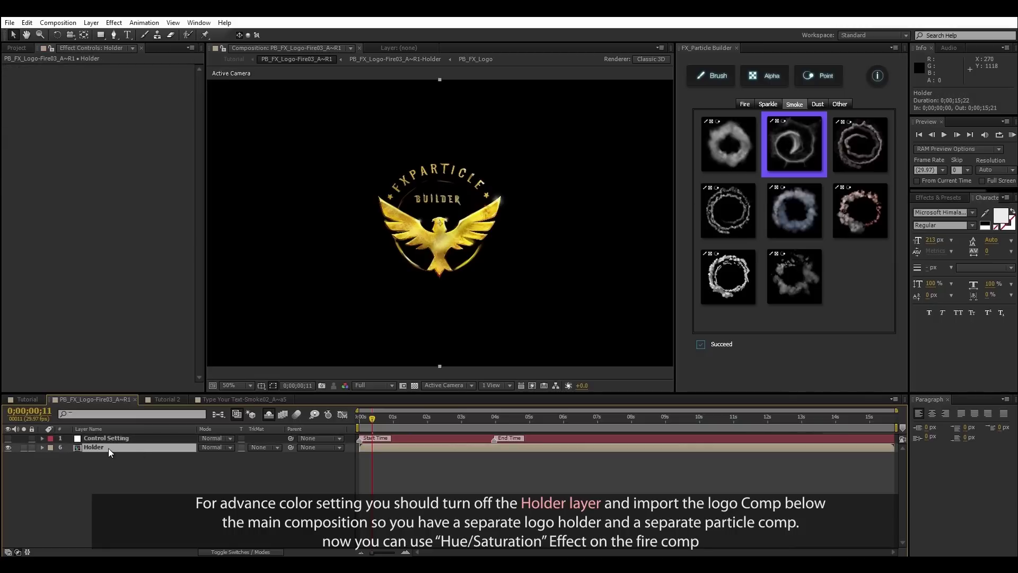
{"action": "left_click", "coordinate": [237, 414]}
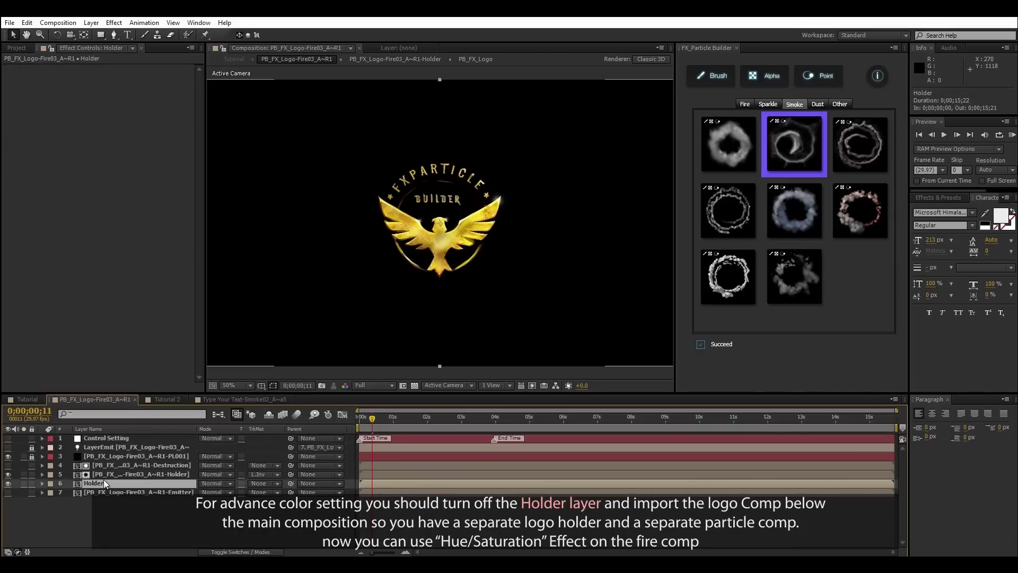
{"action": "left_click", "coordinate": [8, 484]}
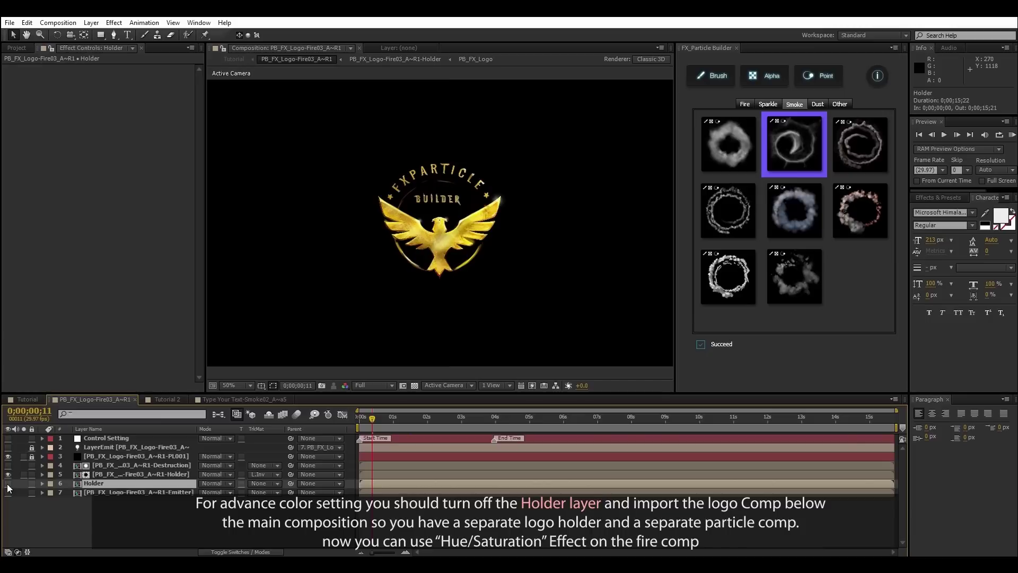
{"action": "left_click", "coordinate": [8, 474]}
{"action": "left_click_drag", "start_coordinate": [431, 420], "coordinate": [415, 419]}
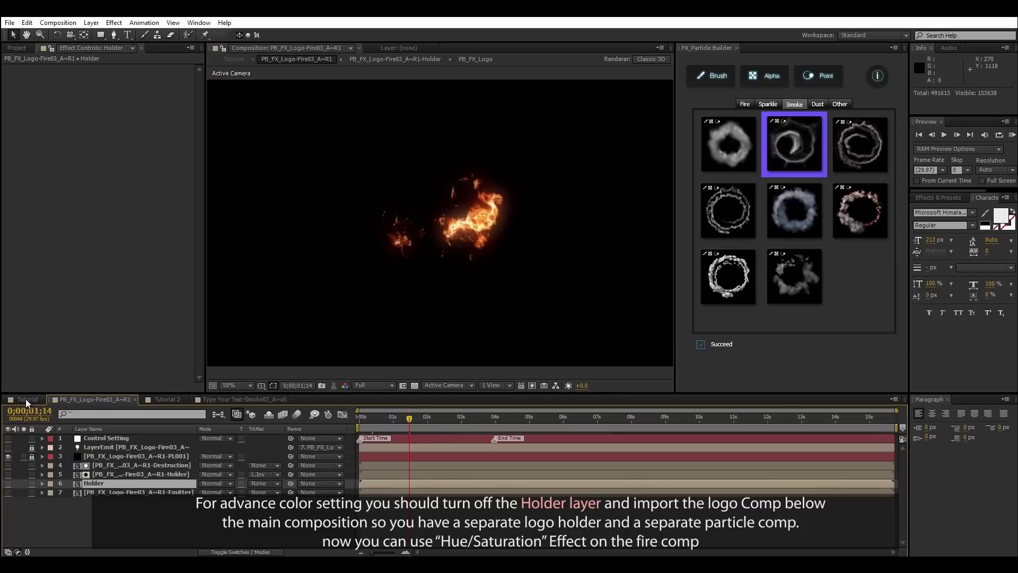
Step: In the Tutorial comp, place PB_FX_Logo from the Asset folder beneath the fire layer
{"action": "left_click", "coordinate": [26, 399]}
{"action": "left_click", "coordinate": [91, 438]}
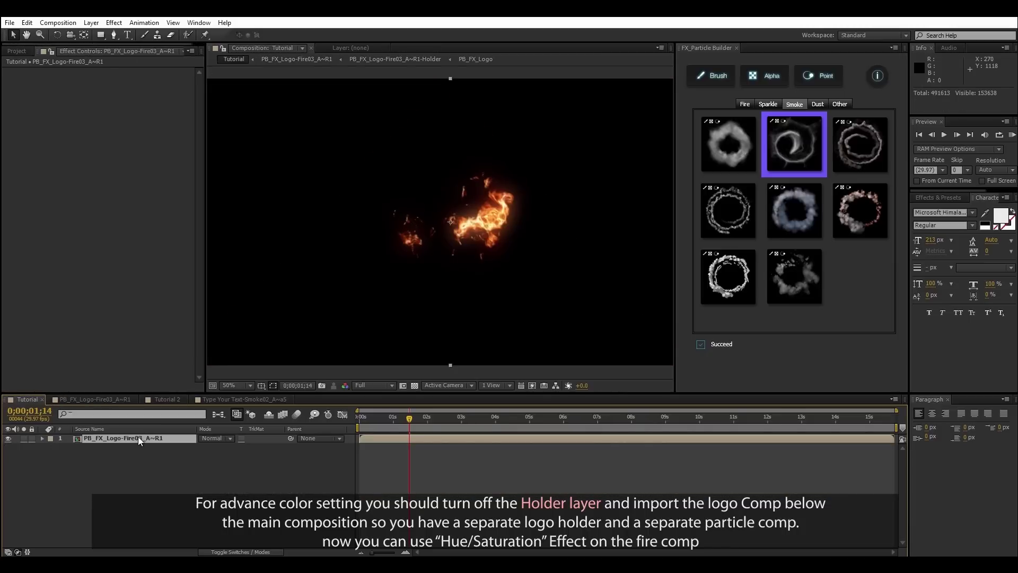
{"action": "left_click", "coordinate": [16, 52]}
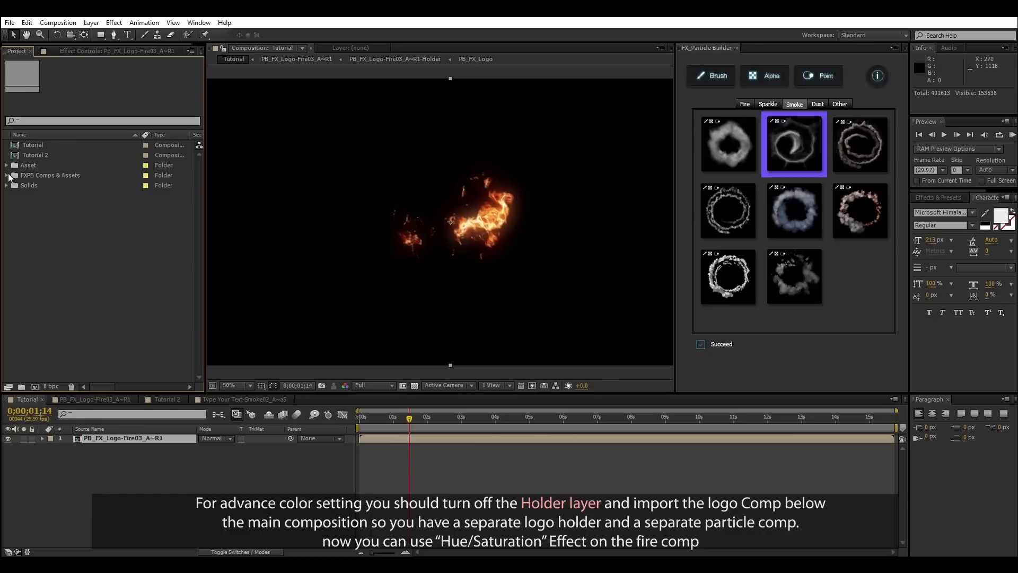
{"action": "left_click", "coordinate": [7, 166]}
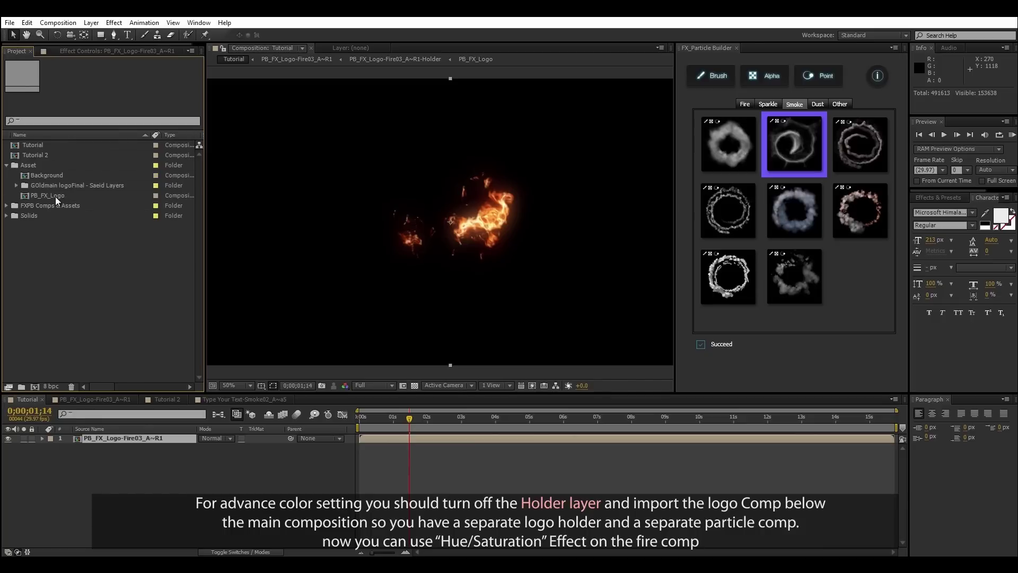
{"action": "left_click_drag", "start_coordinate": [50, 197], "coordinate": [100, 451]}
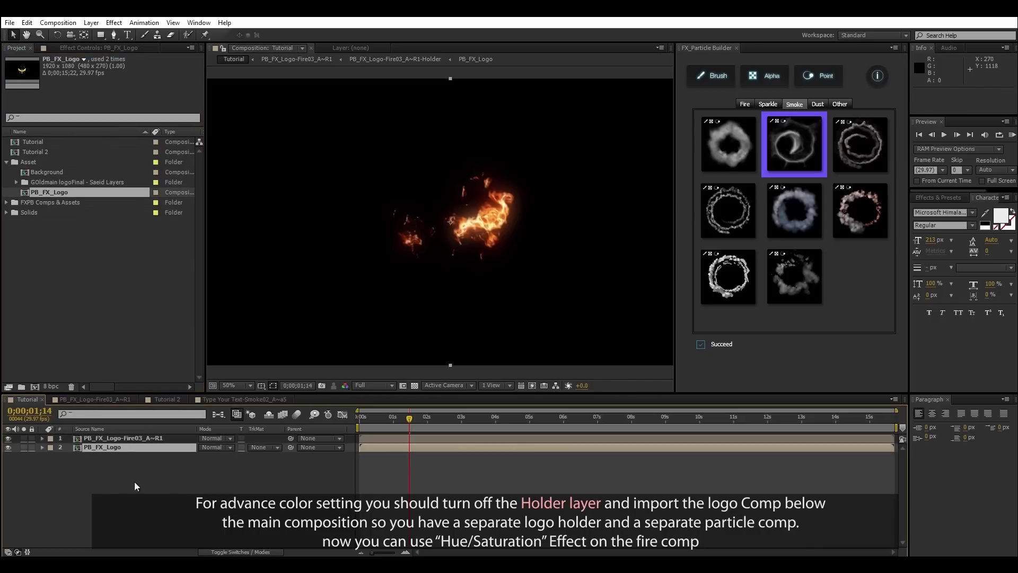
{"action": "left_click", "coordinate": [98, 438]}
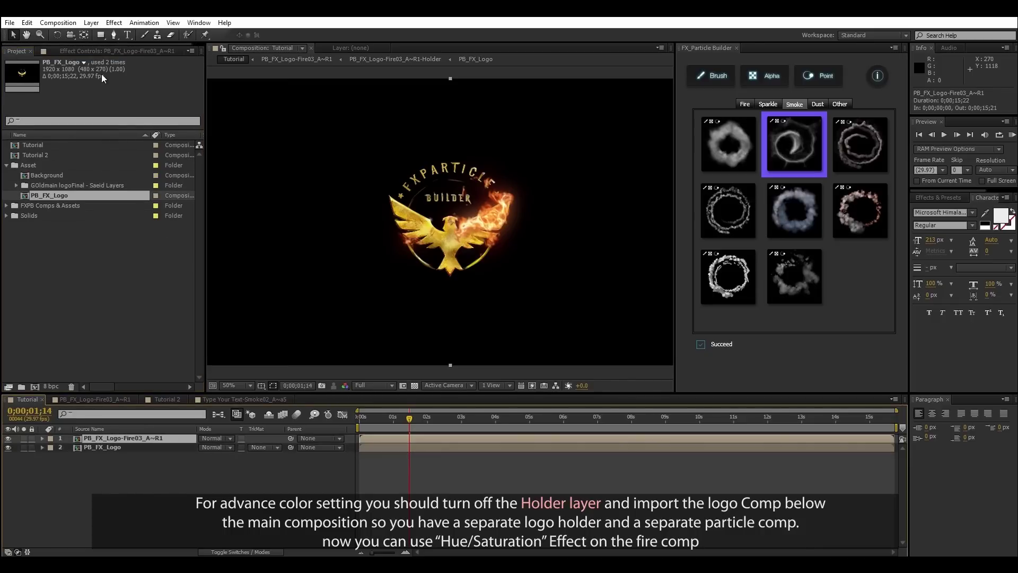
{"action": "left_click", "coordinate": [81, 52]}
{"action": "left_click", "coordinate": [937, 199]}
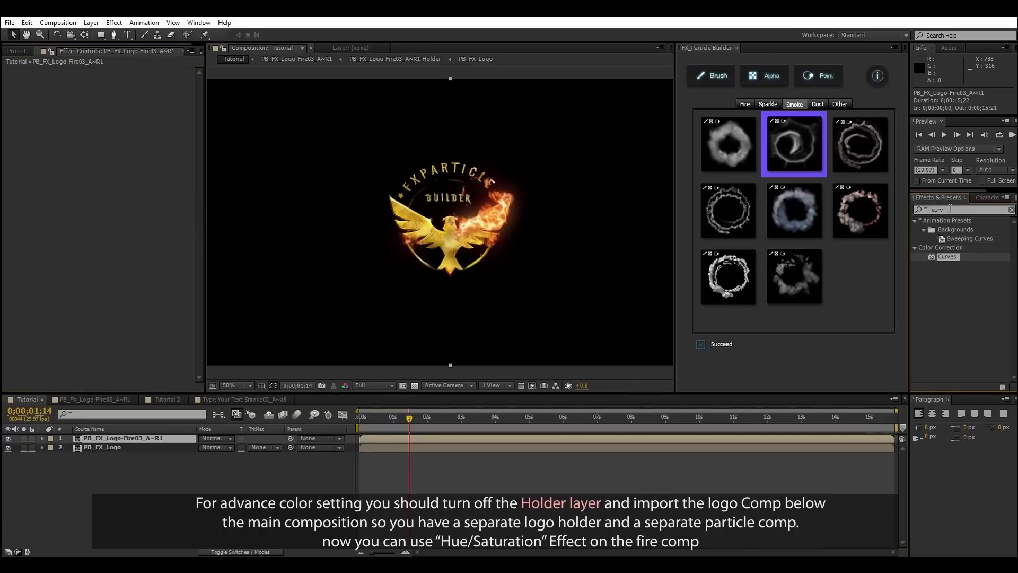
Step: Apply Hue/Saturation to the fire layer and set Master Hue to 230° to turn the flames purple
{"action": "type", "text": "hue"}
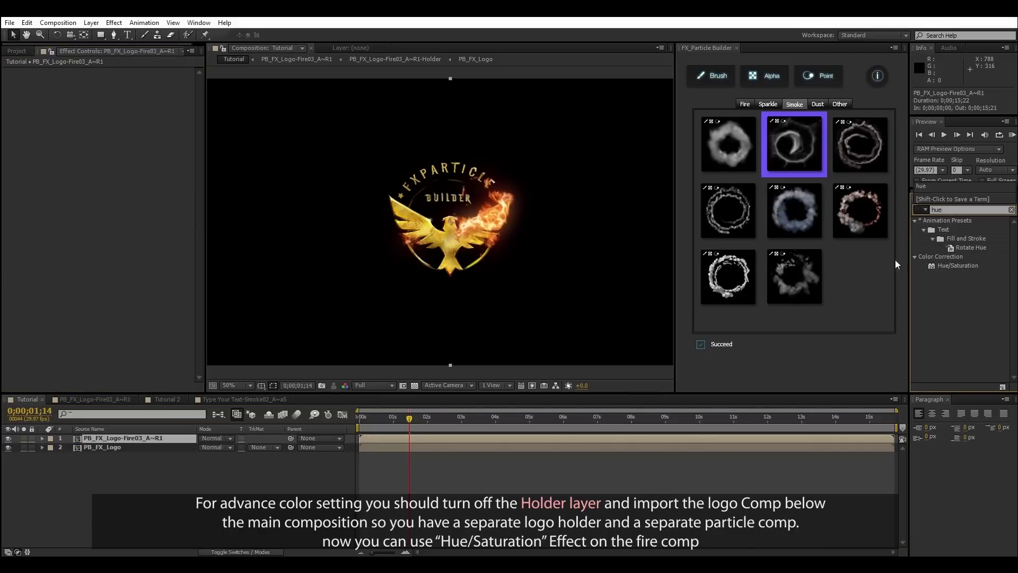
{"action": "left_click_drag", "start_coordinate": [959, 266], "coordinate": [40, 165]}
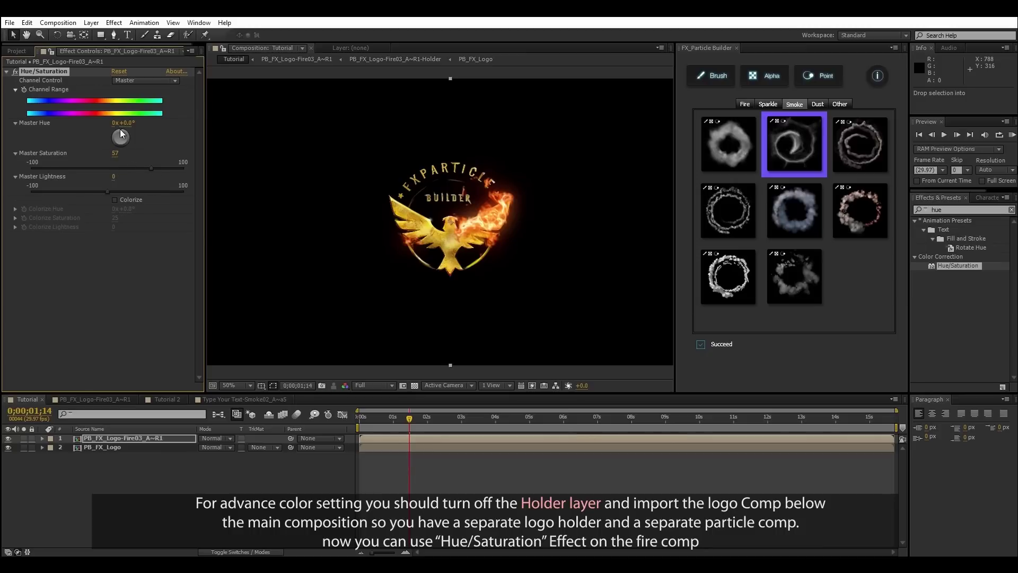
{"action": "left_click_drag", "start_coordinate": [126, 132], "coordinate": [110, 145]}
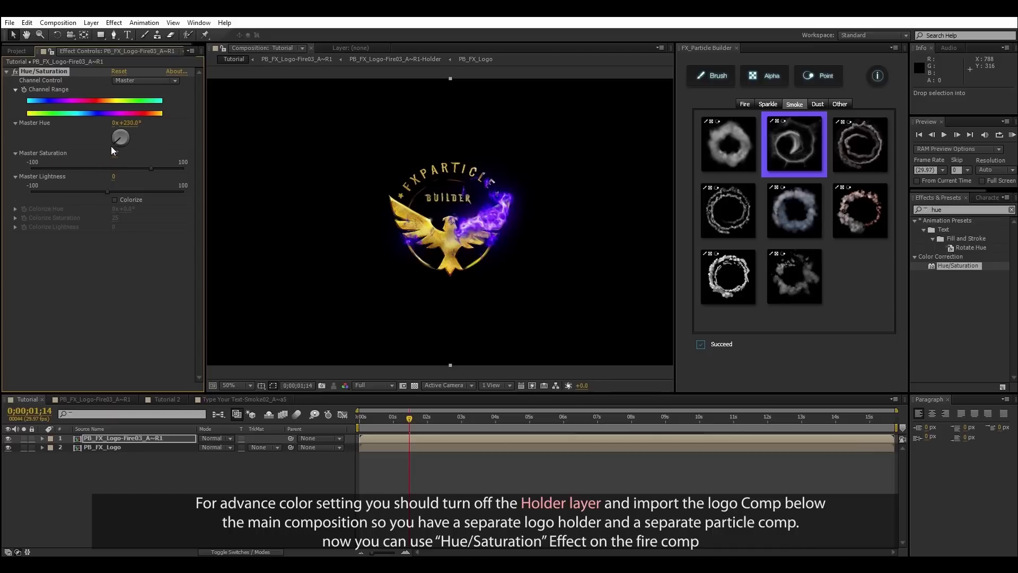